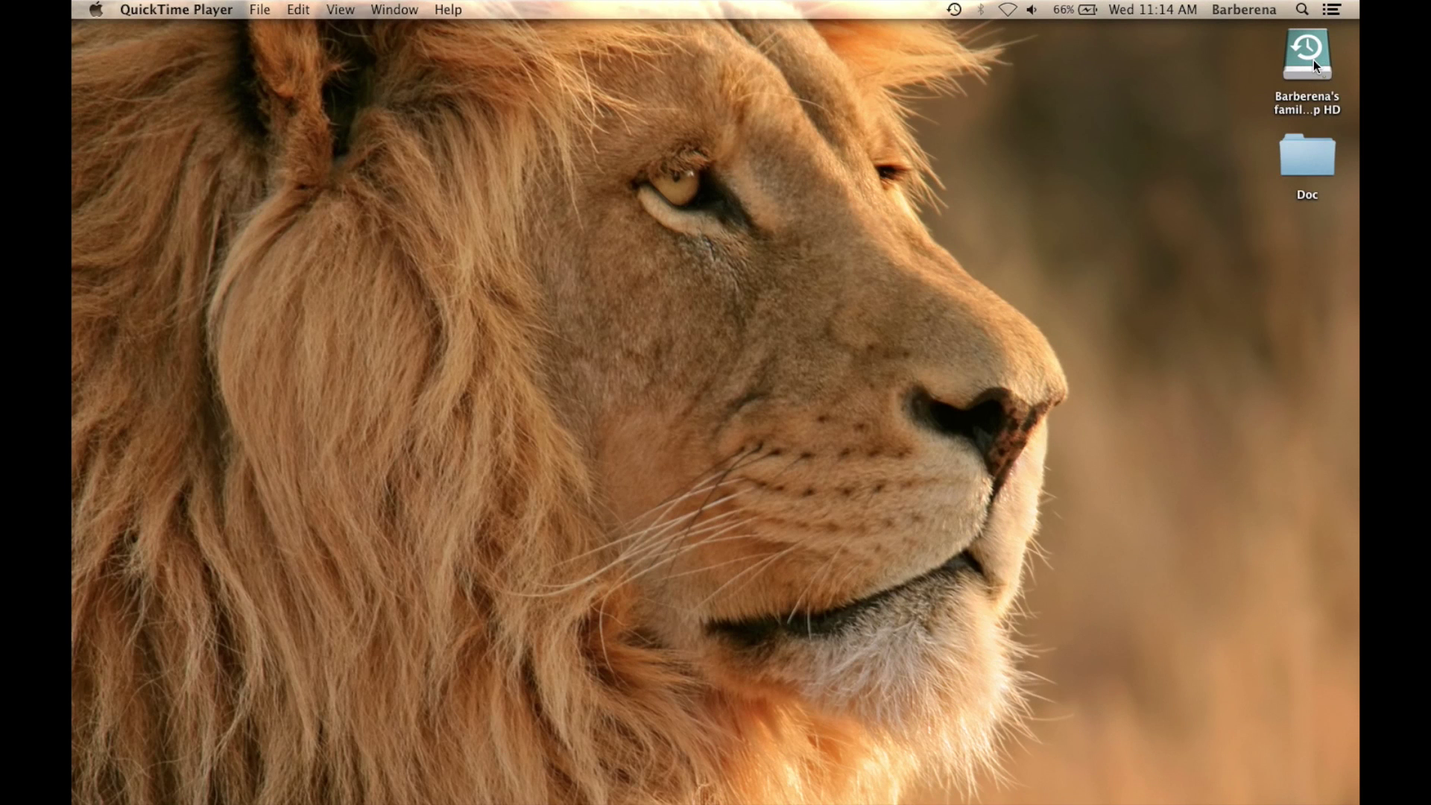
# Step: Open the backup drive and add a new folder named 'slow motion' from the Action menu
pyautogui.click(1313, 59)
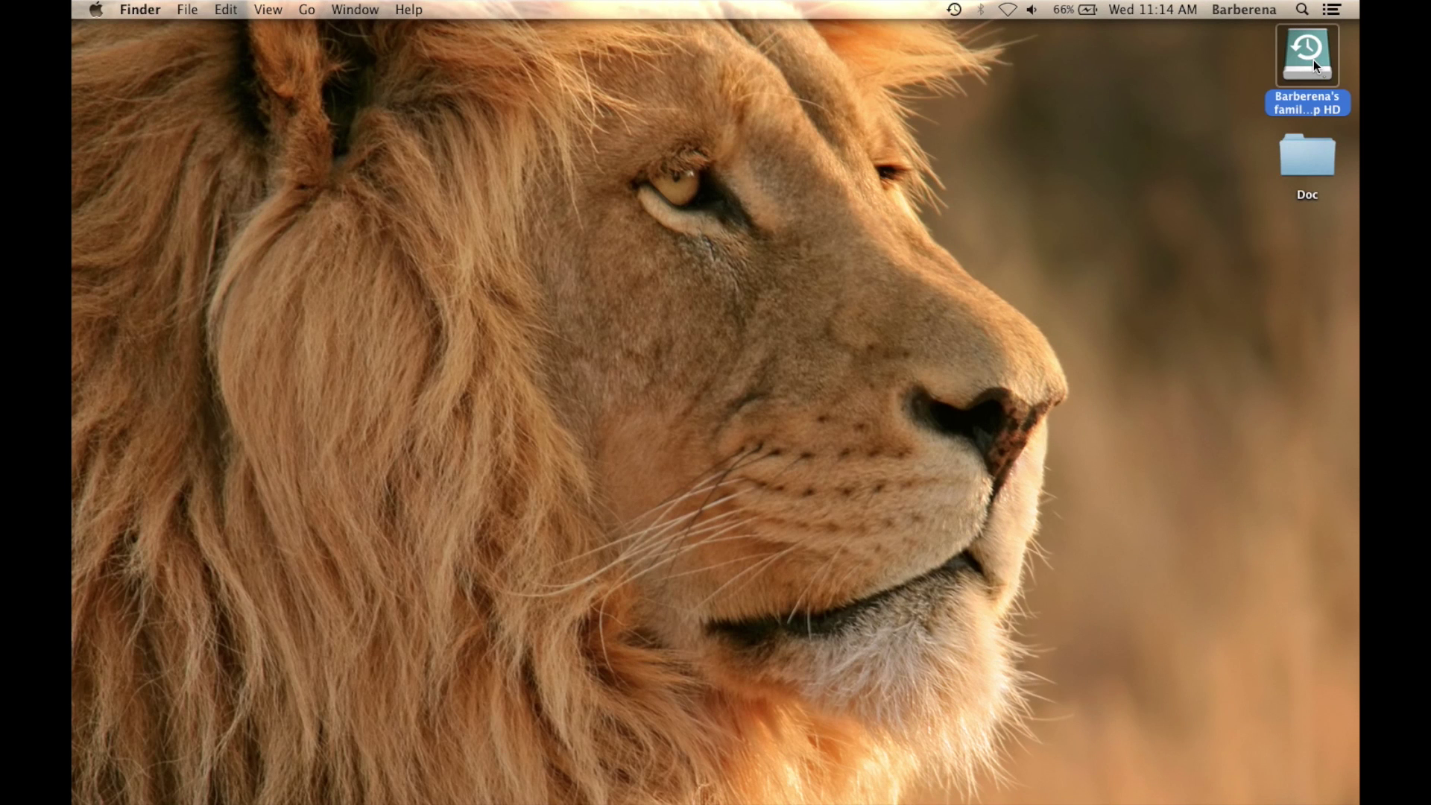
pyautogui.doubleClick(1314, 60)
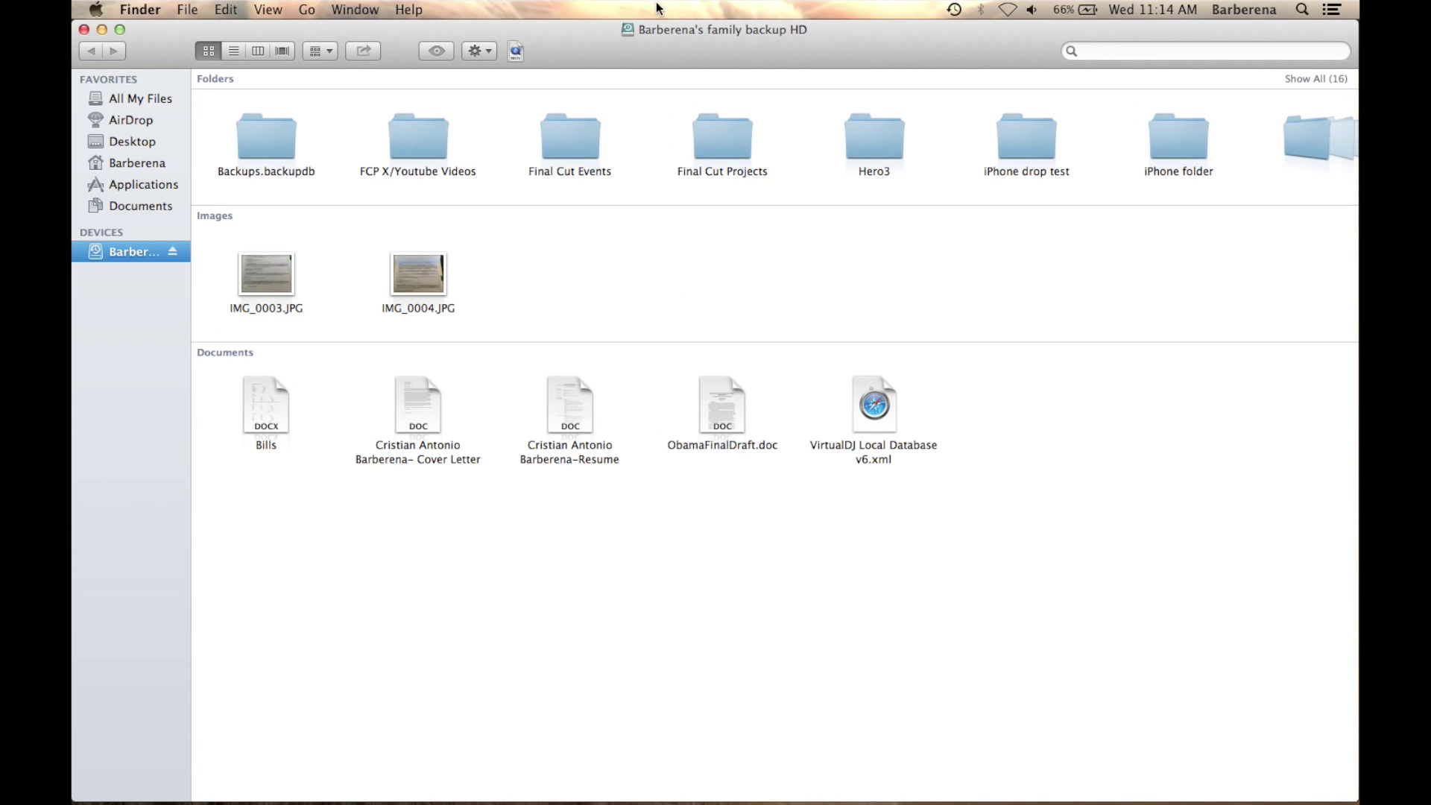
pyautogui.click(485, 51)
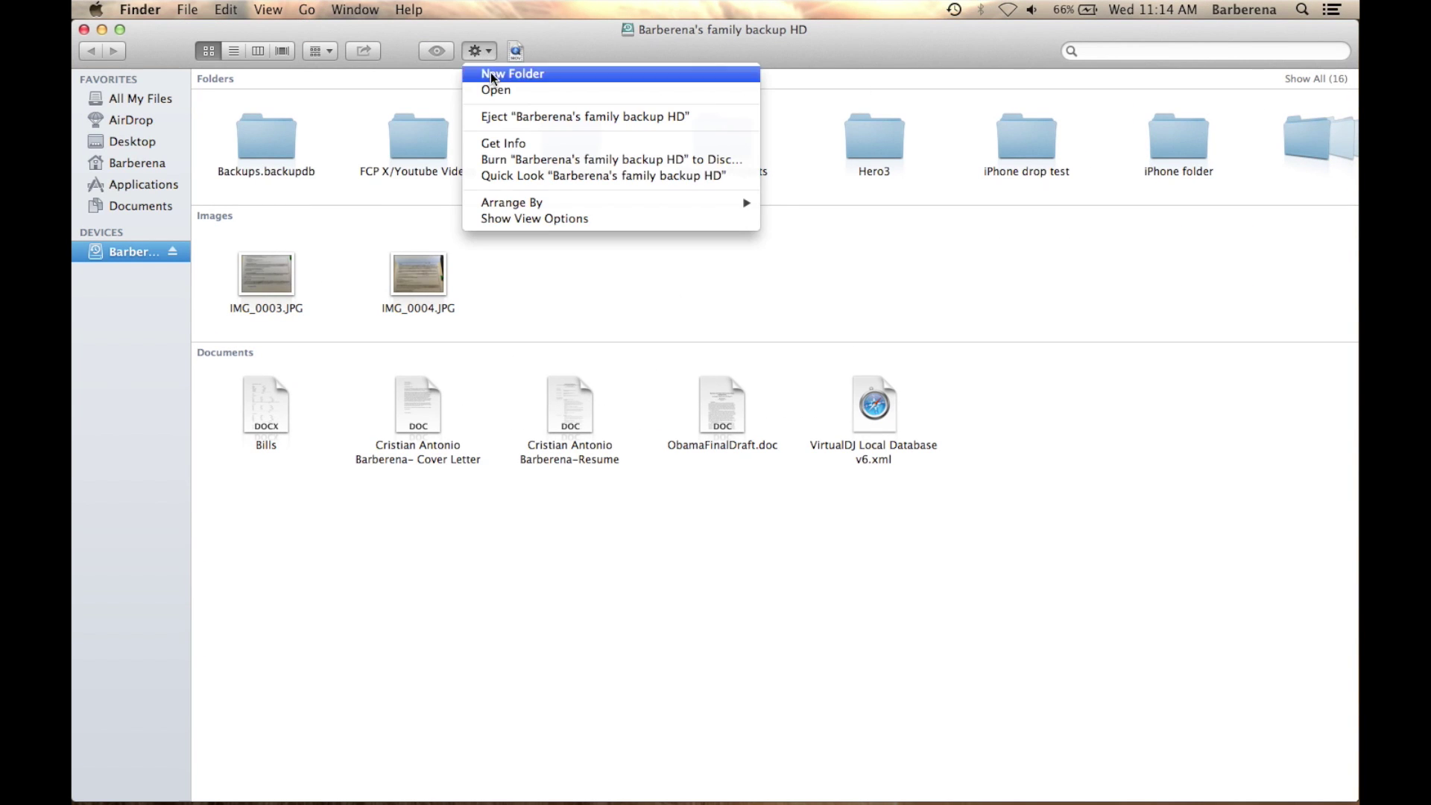
pyautogui.click(491, 73)
pyautogui.write('slow motion')
pyautogui.press('Return')
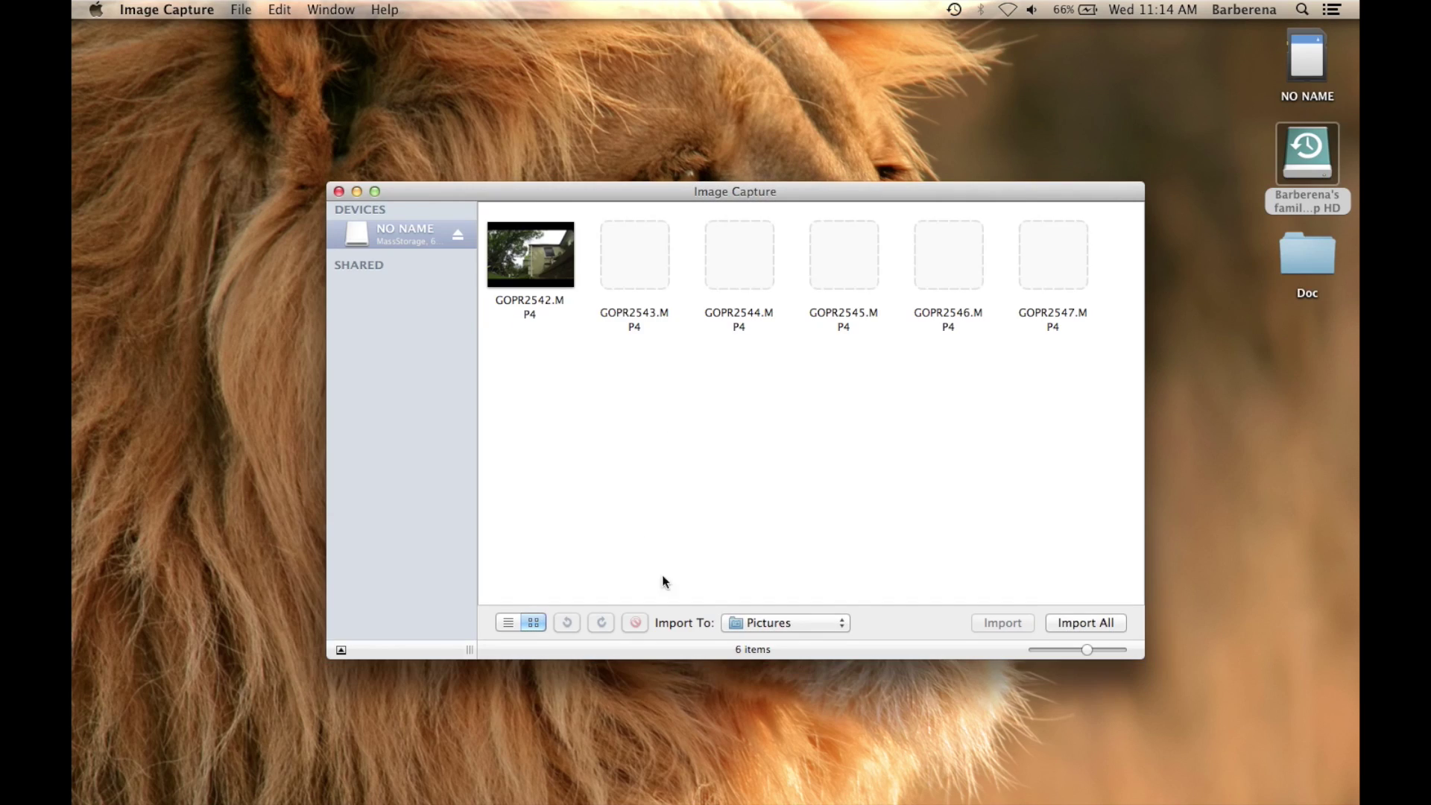
# Step: Import all six GOPR clips into the backup drive's slow motion folder, then close Image Capture
pyautogui.click(817, 619)
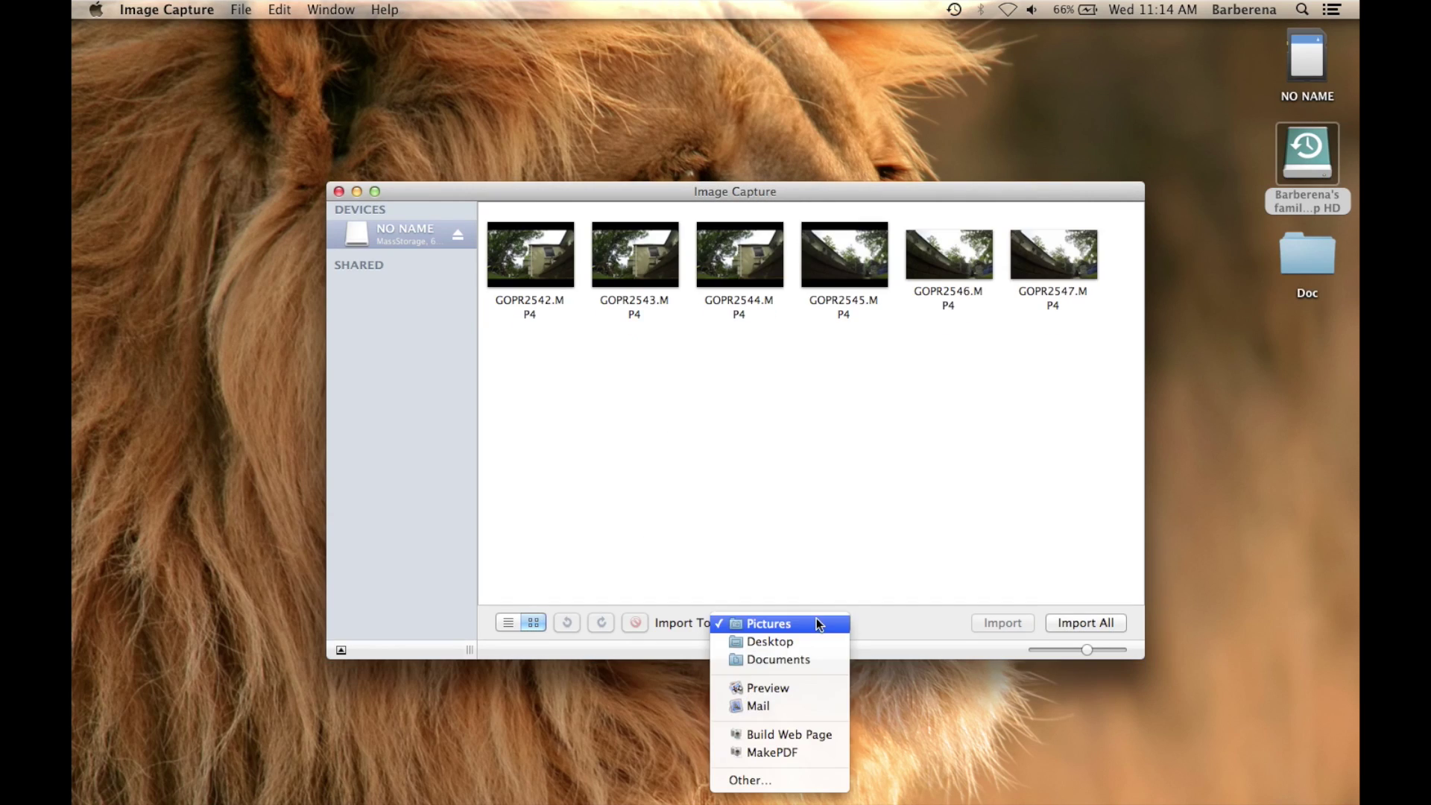
pyautogui.click(761, 782)
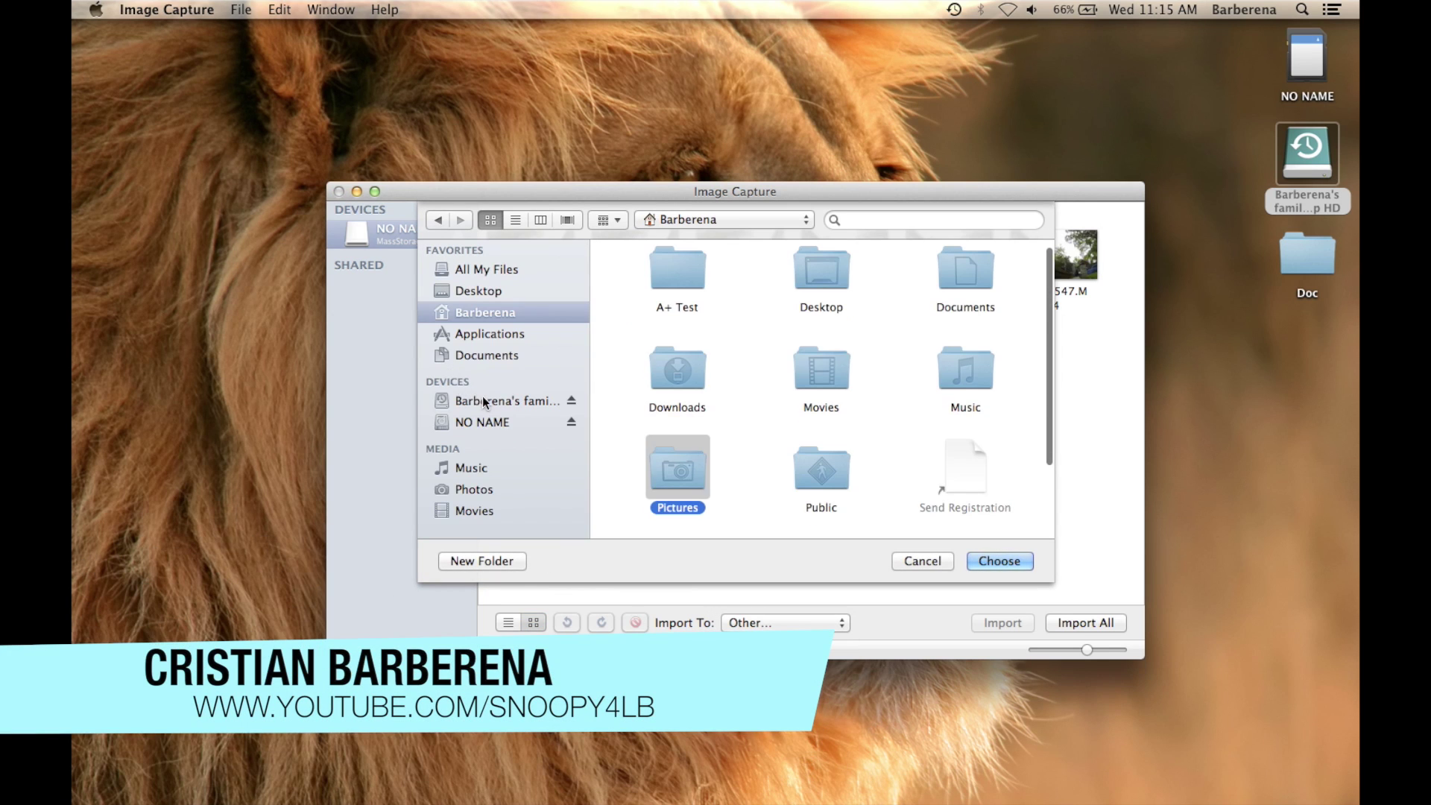
pyautogui.click(484, 401)
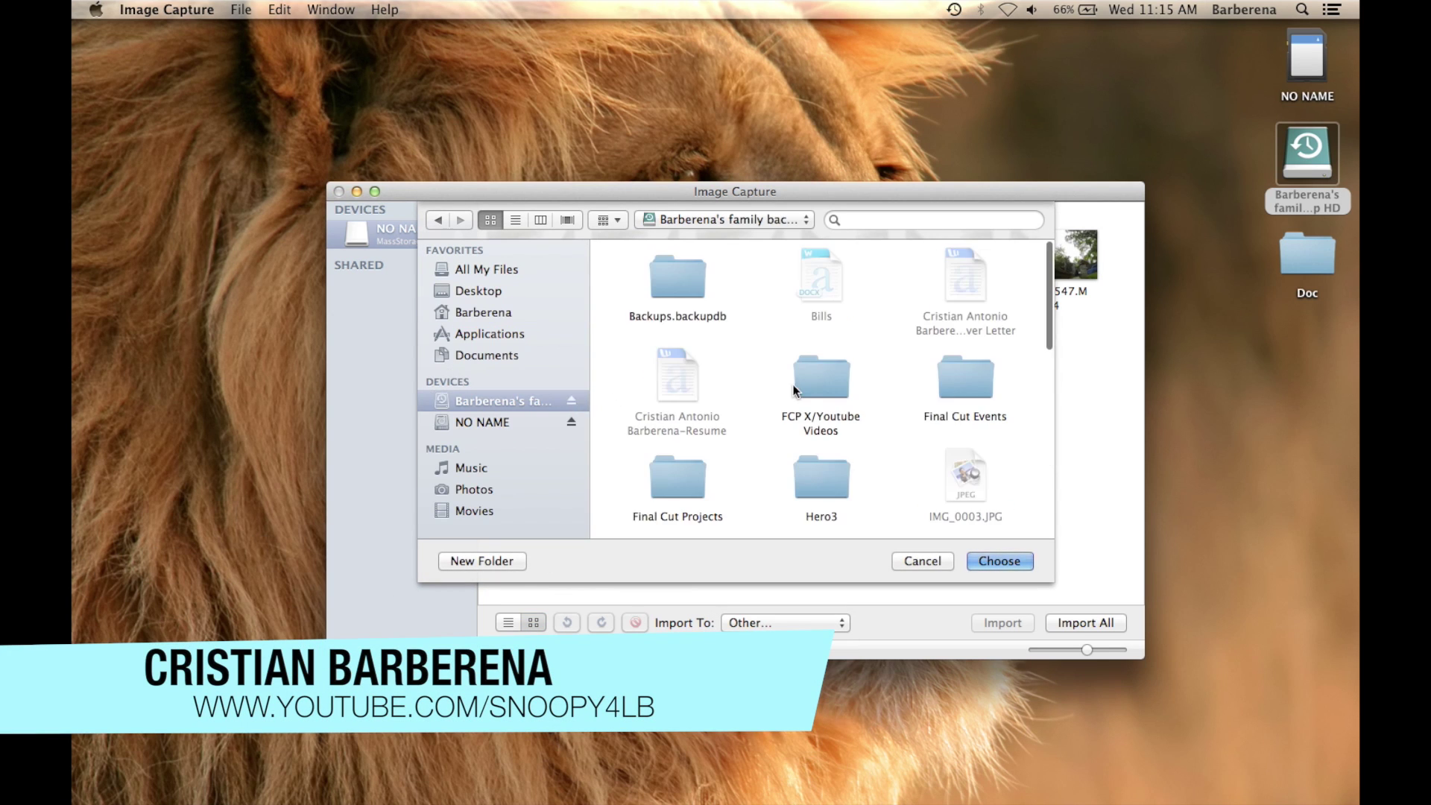
pyautogui.scroll(-4, 793, 385)
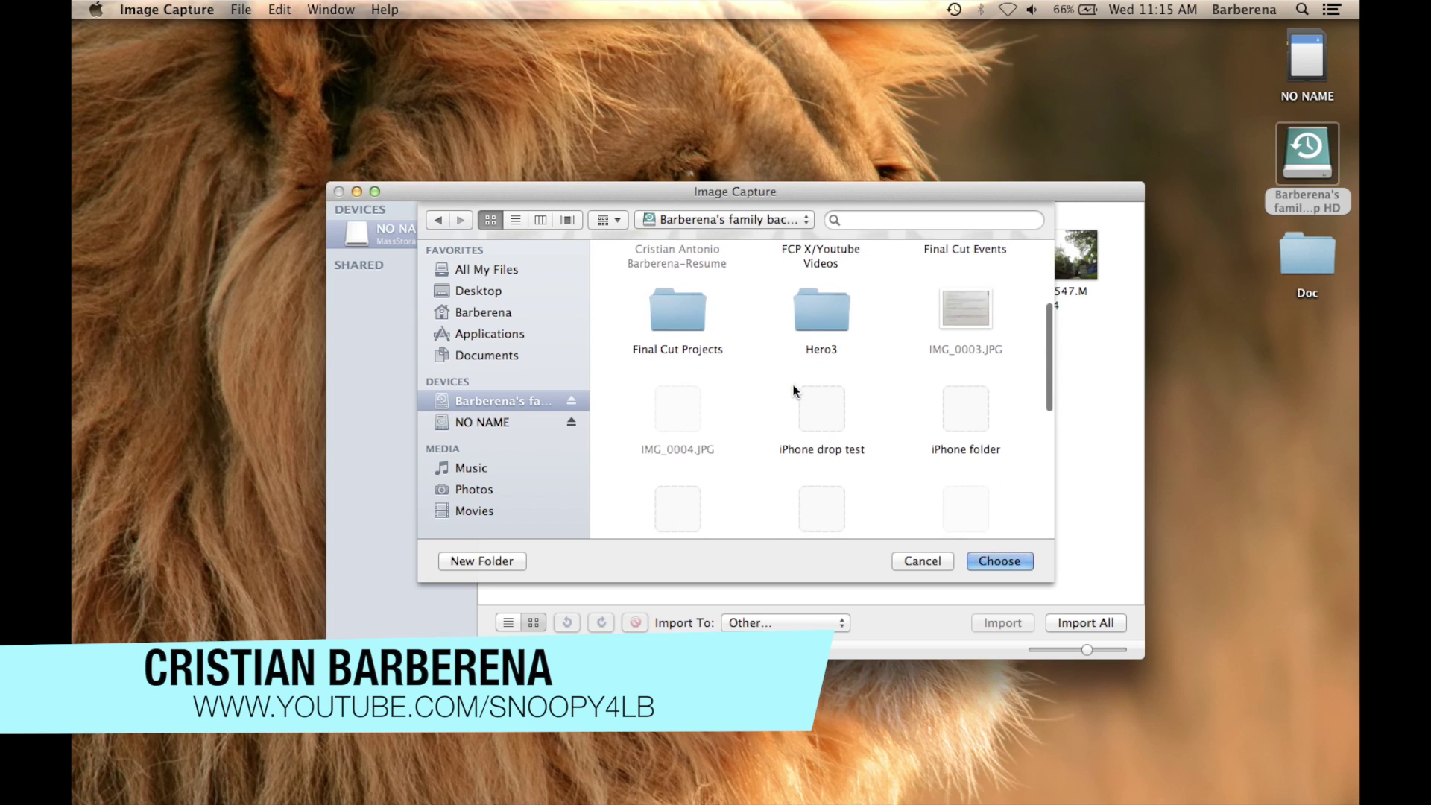
pyautogui.scroll(-4, 793, 386)
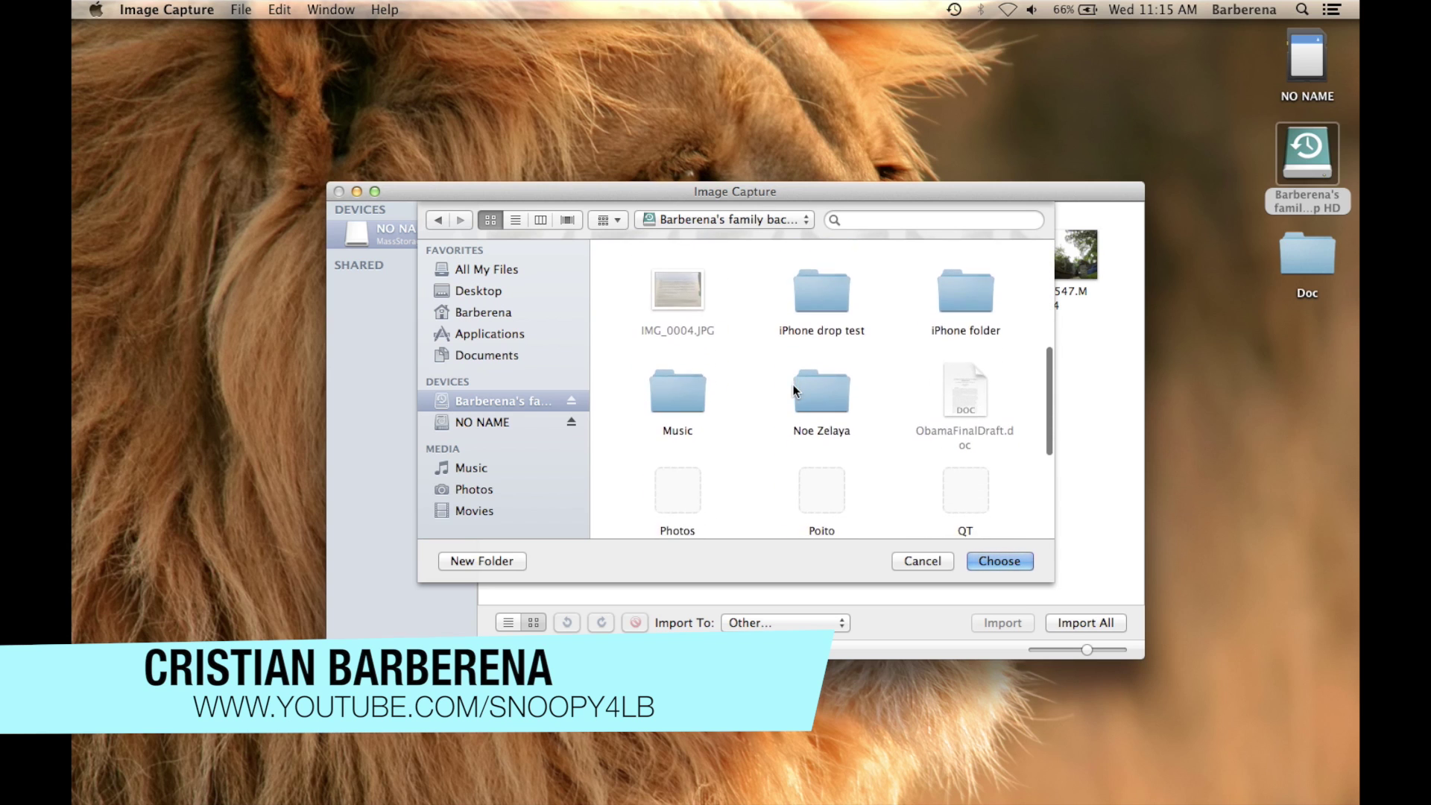
pyautogui.scroll(-5, 794, 385)
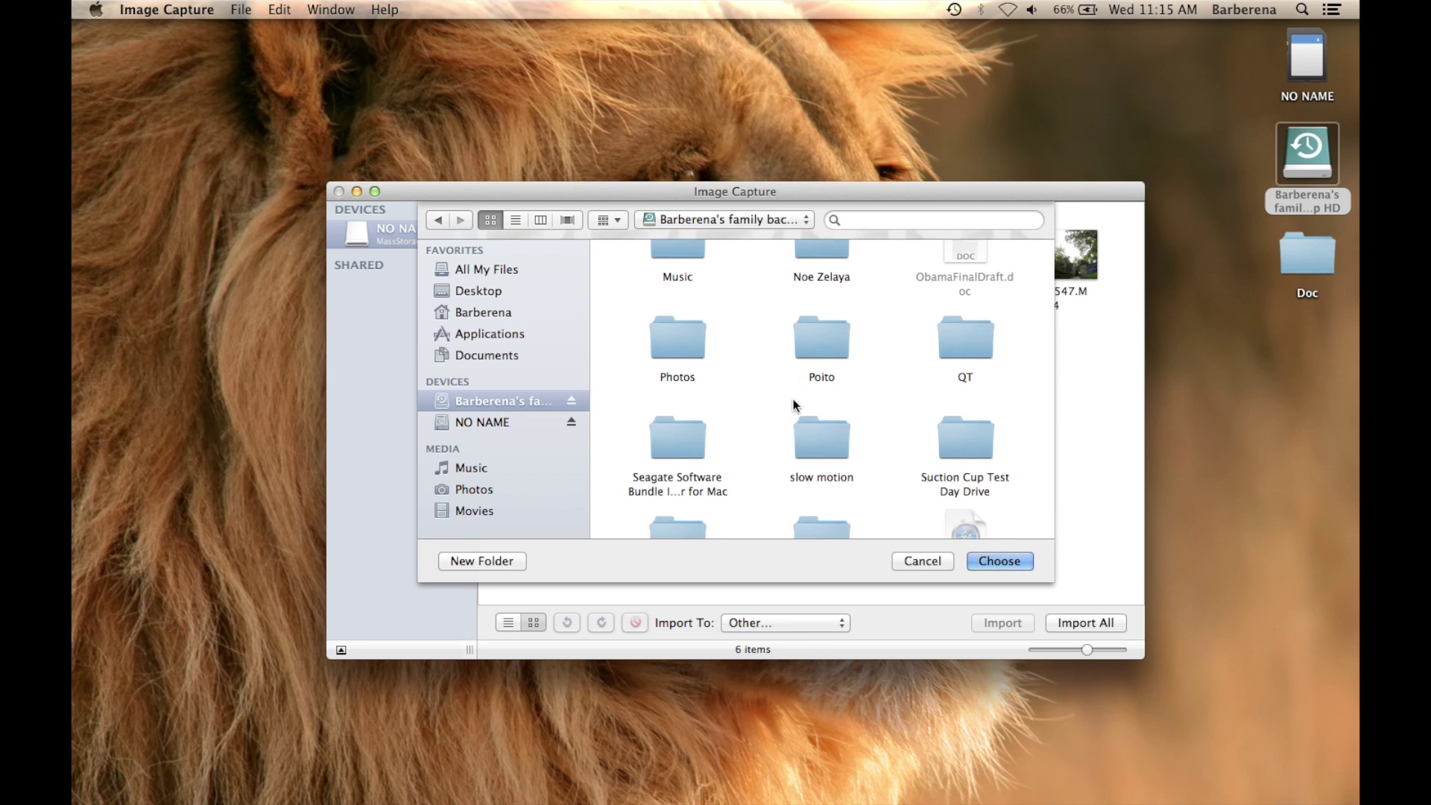
pyautogui.click(832, 434)
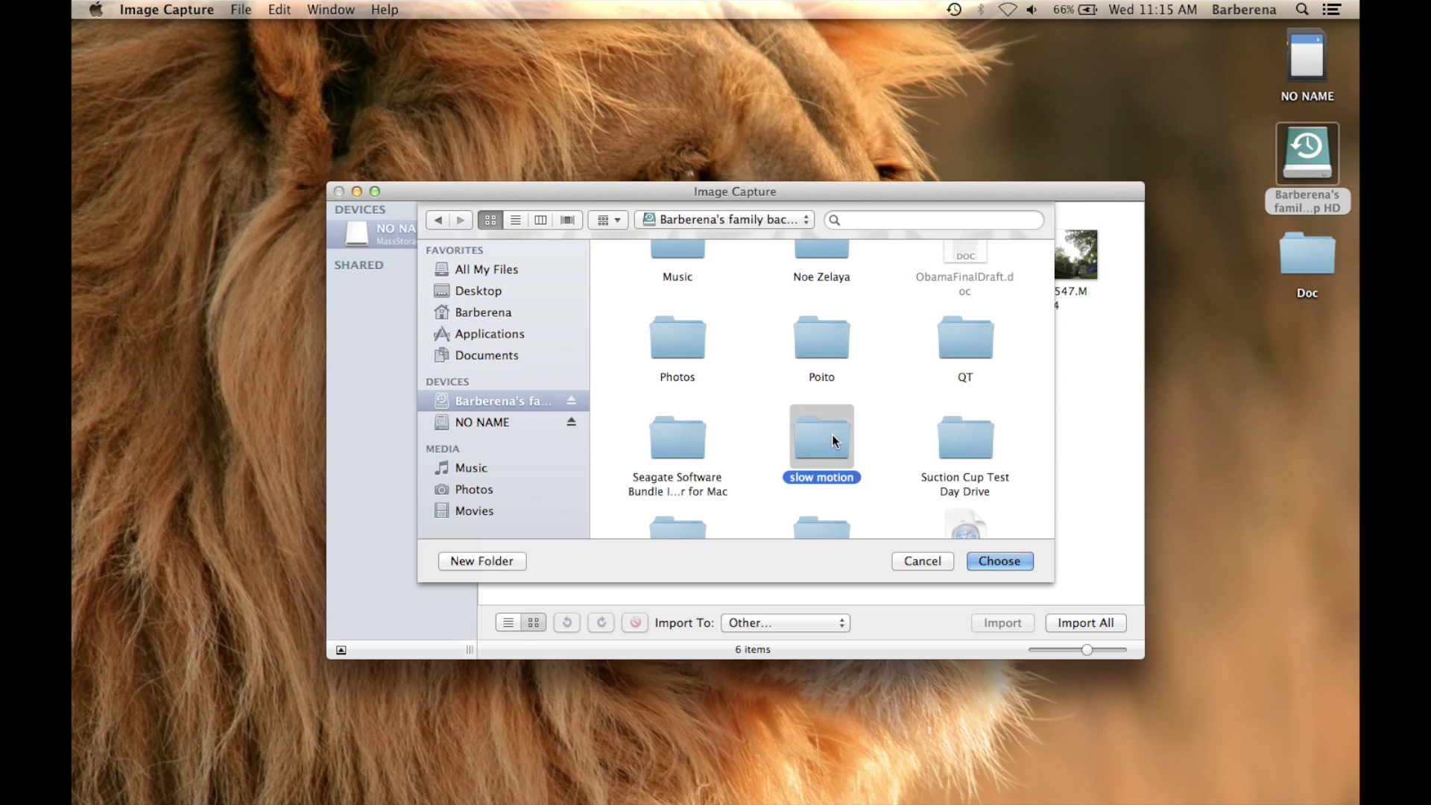
pyautogui.click(998, 559)
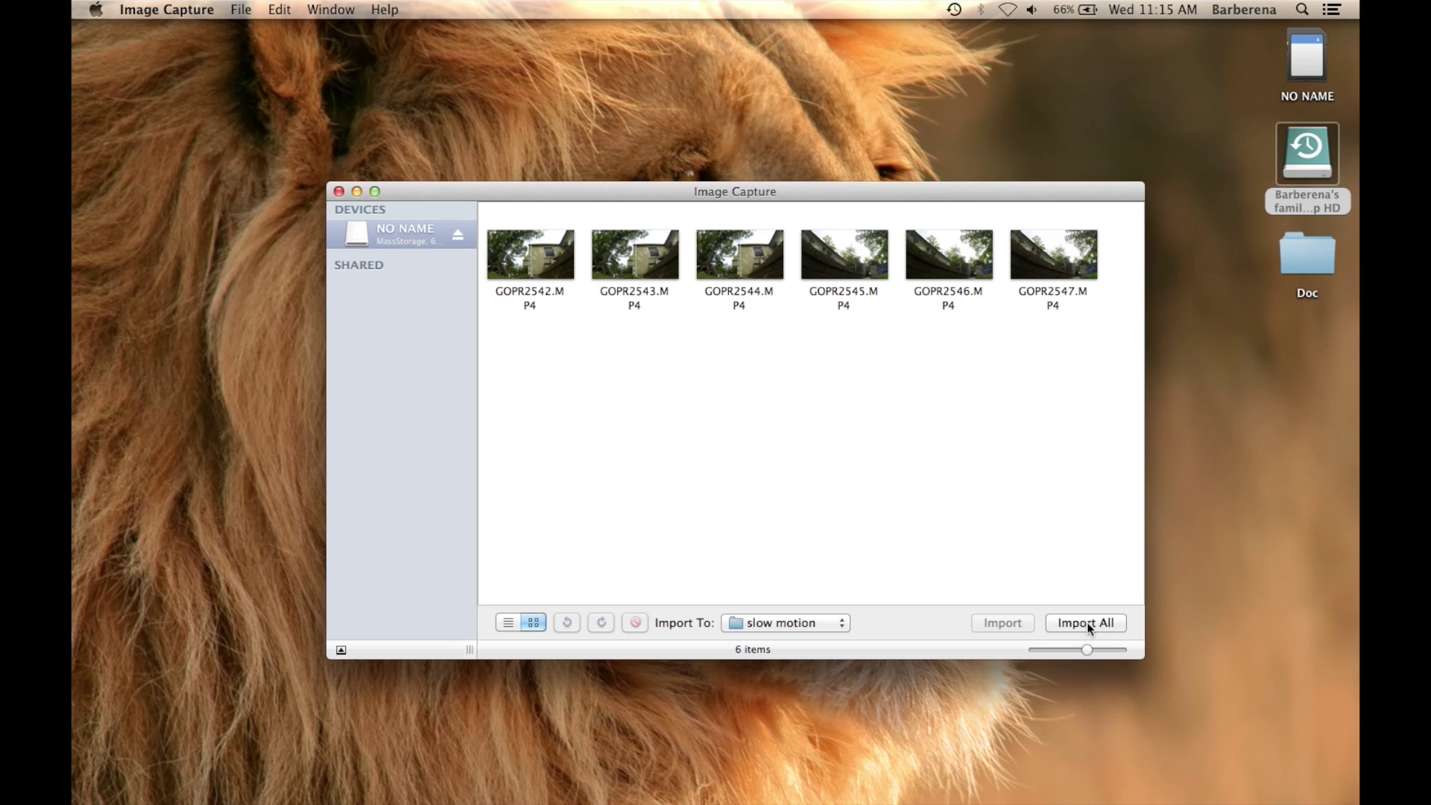
pyautogui.click(1087, 623)
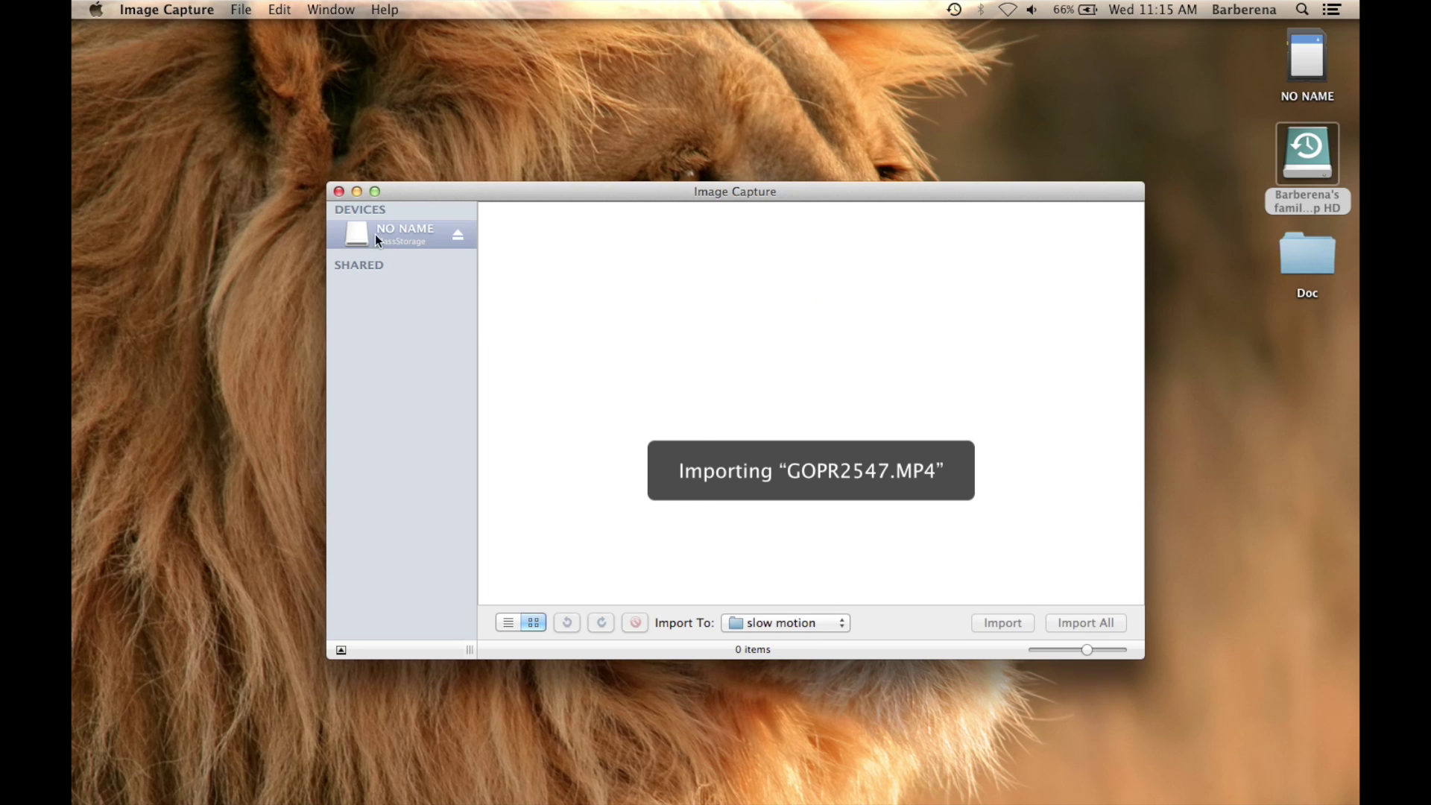
pyautogui.click(339, 190)
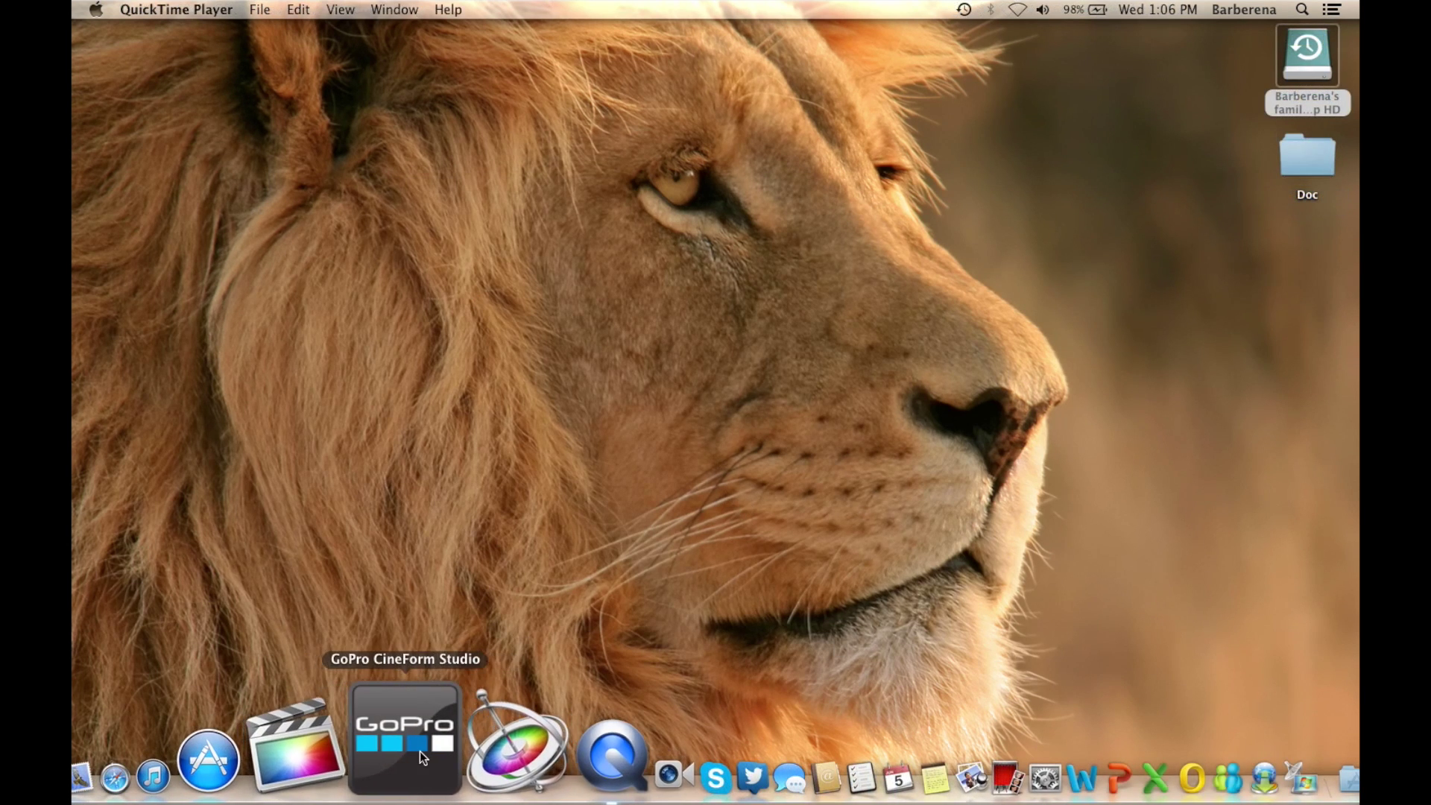
# Step: Launch GoPro CineForm Studio and import GOPR2547.MP4 from the slow motion folder
pyautogui.click(419, 750)
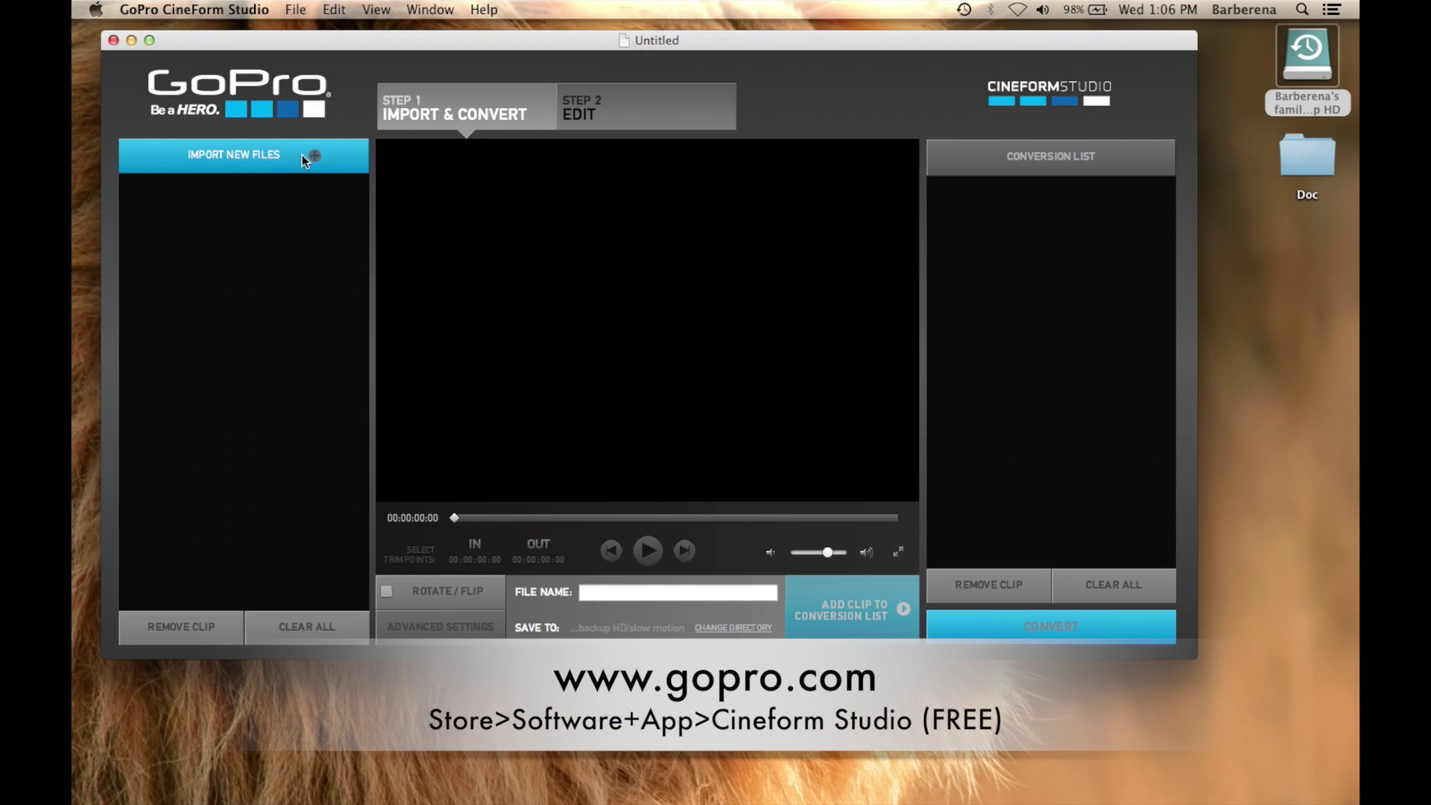
pyautogui.click(302, 155)
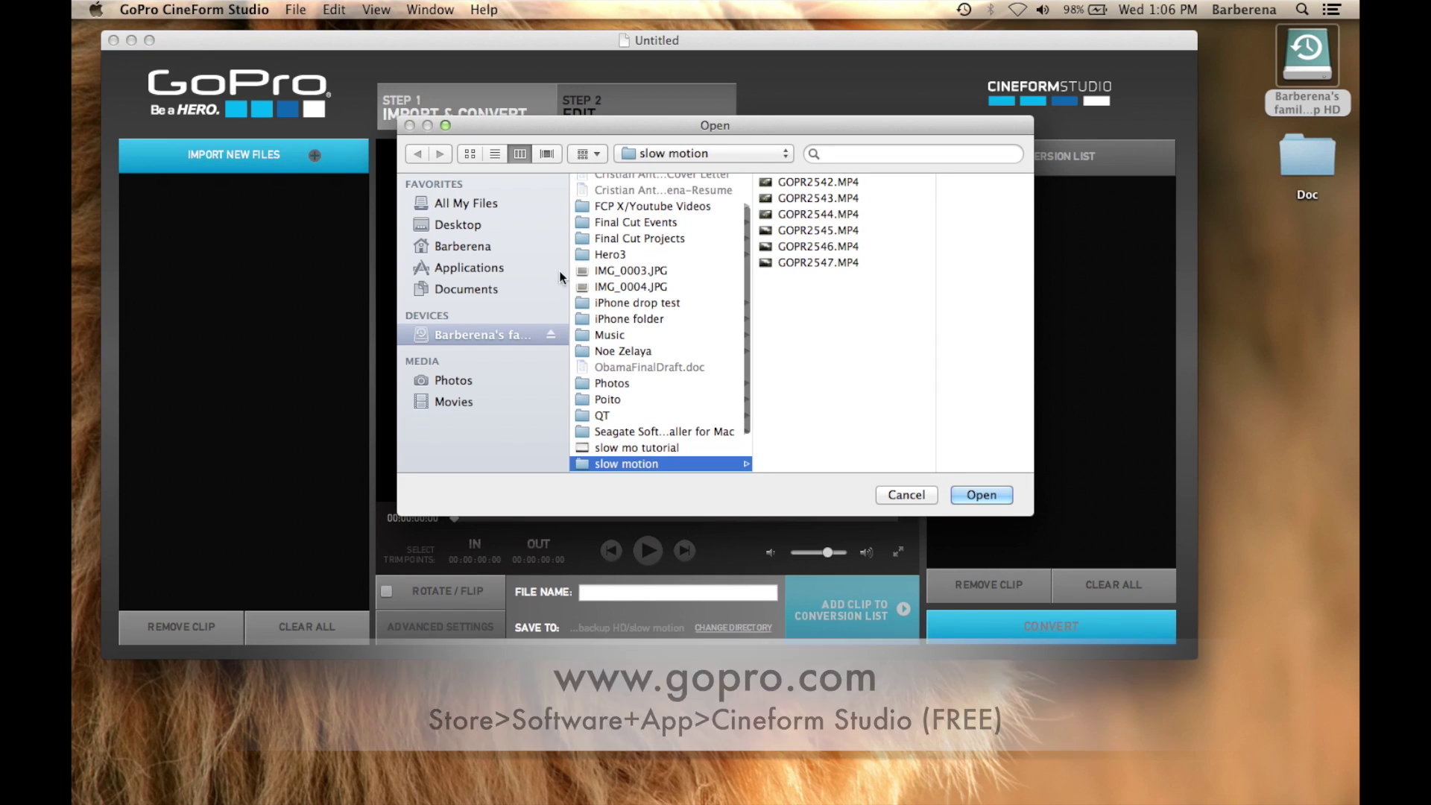
pyautogui.click(804, 266)
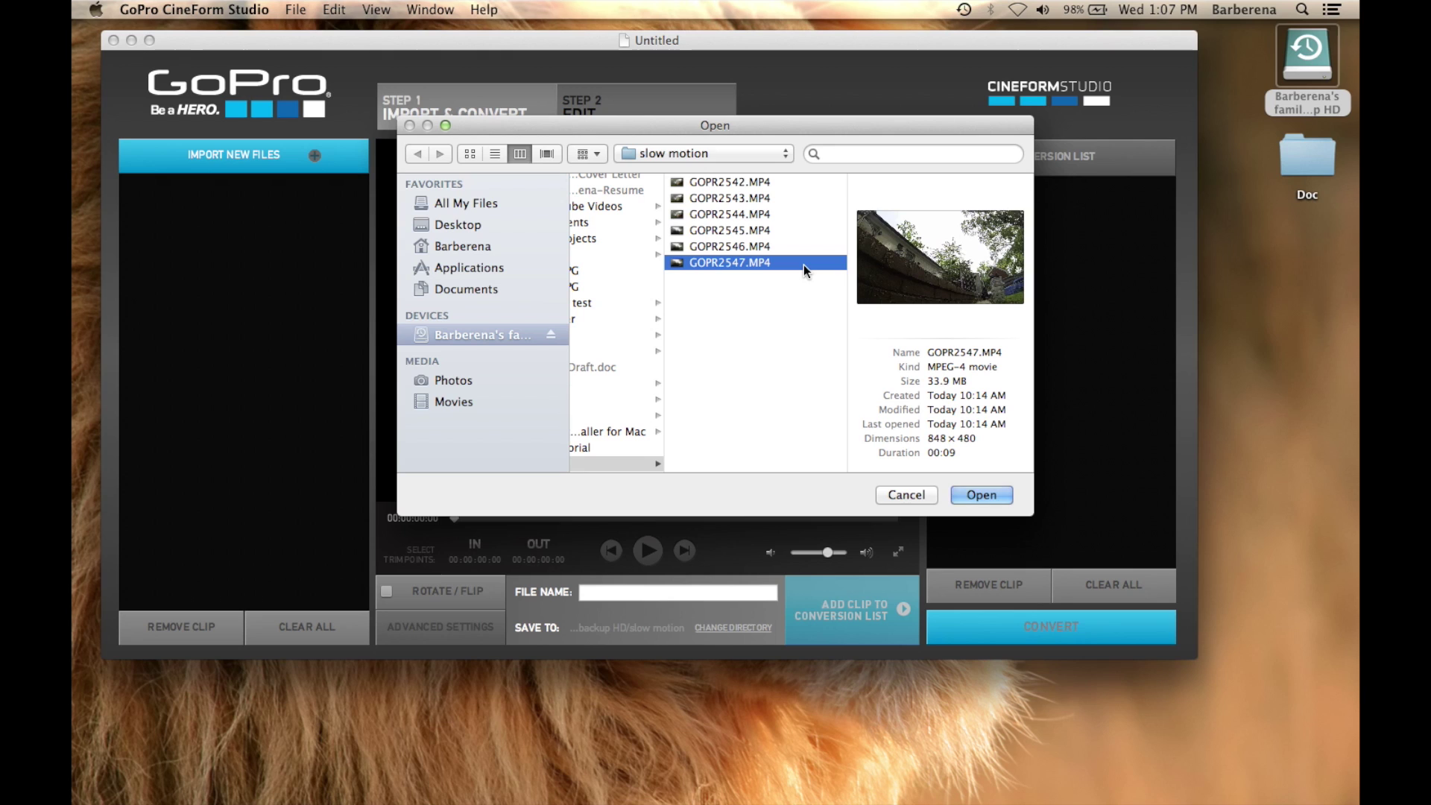
pyautogui.click(727, 184)
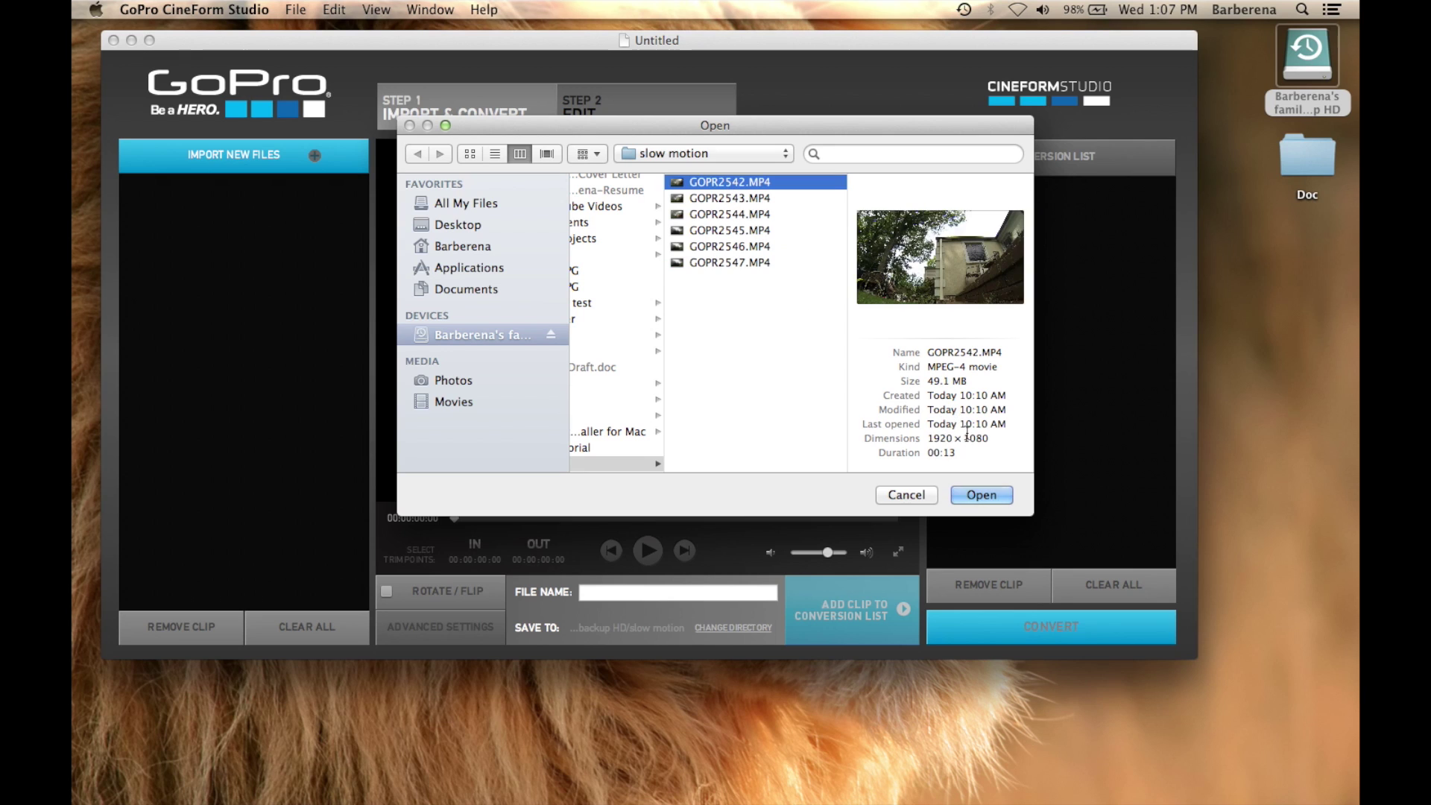
pyautogui.click(771, 248)
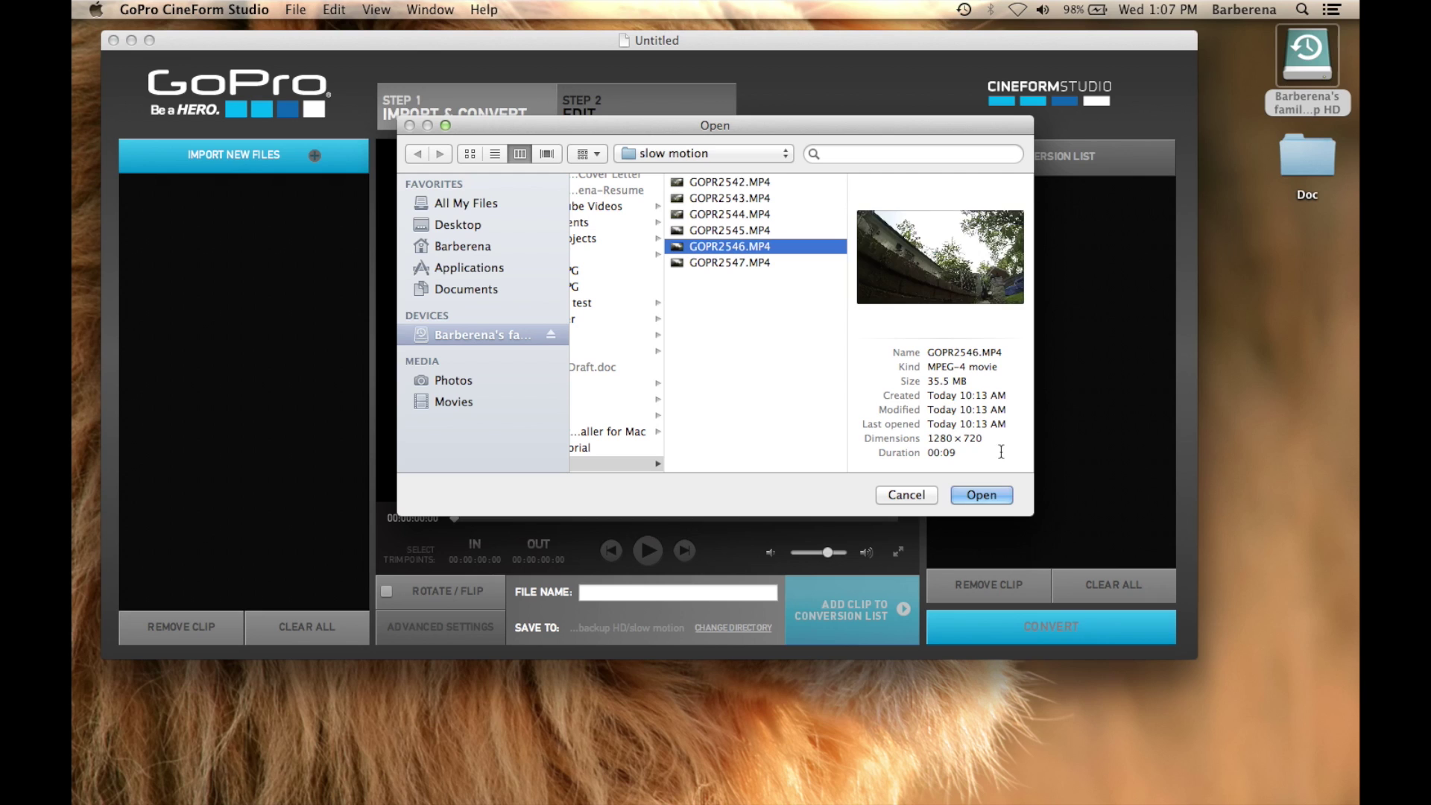
pyautogui.click(704, 261)
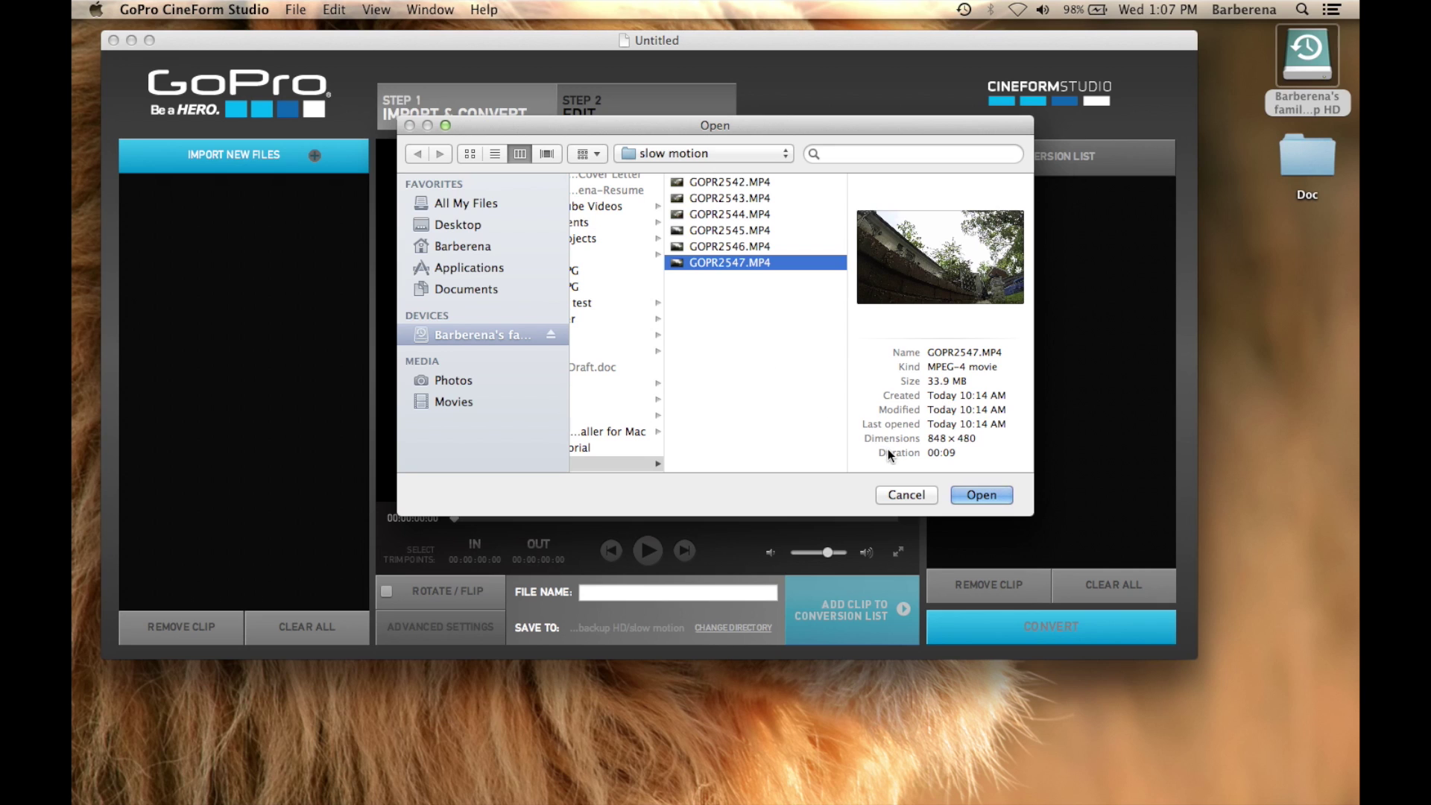
pyautogui.click(981, 495)
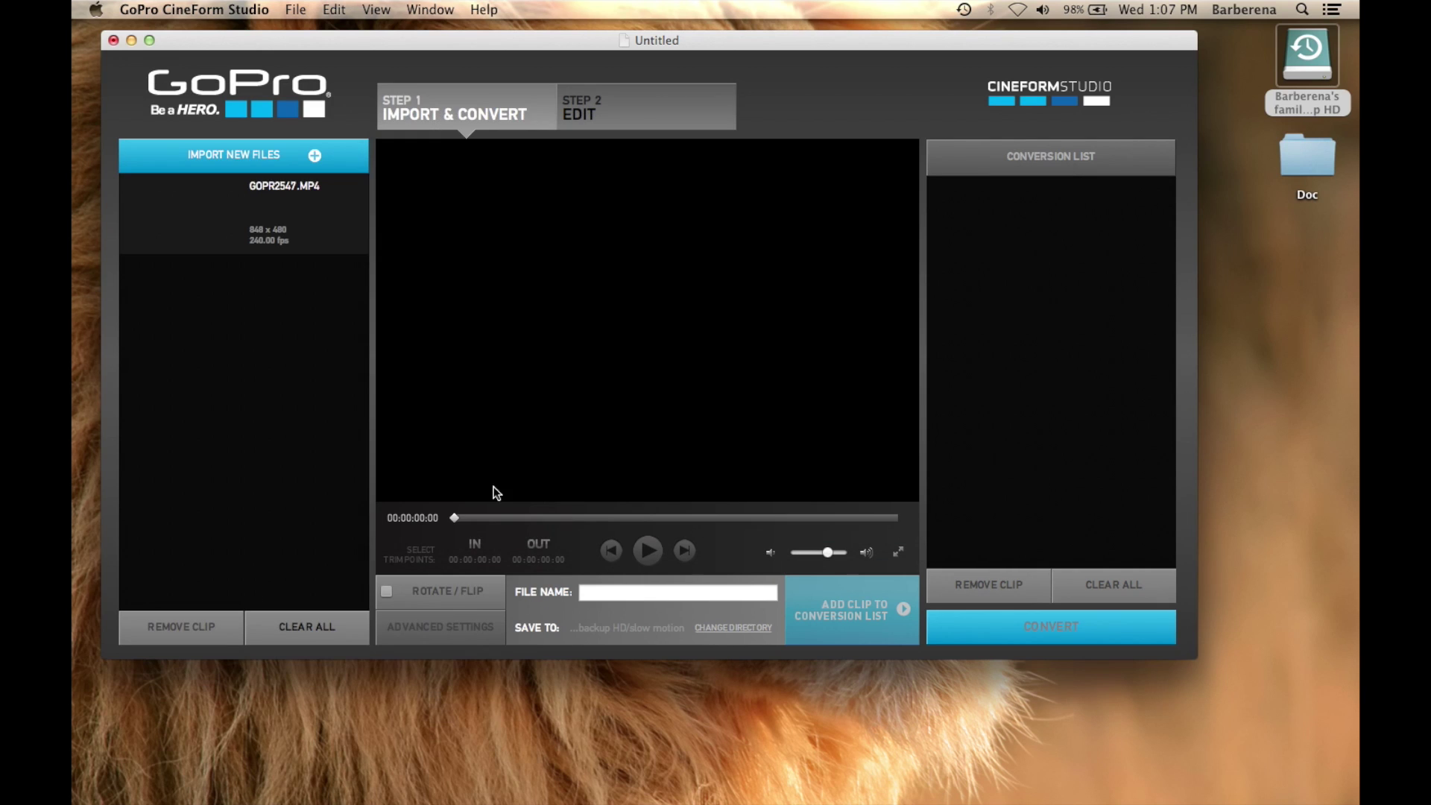
# Step: Keep the current save folder and load GOPR2547.MP4 into the preview
pyautogui.click(714, 625)
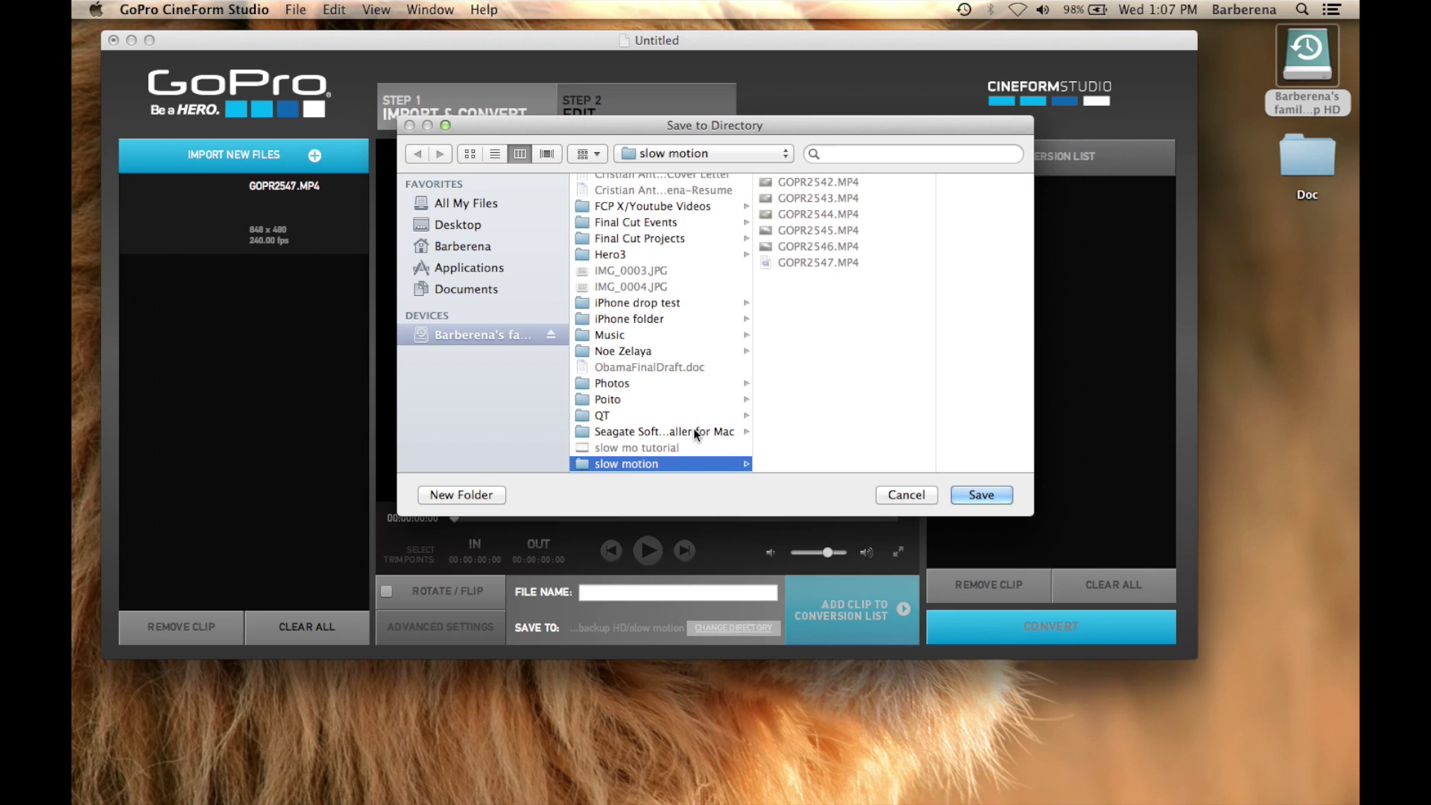
pyautogui.click(901, 496)
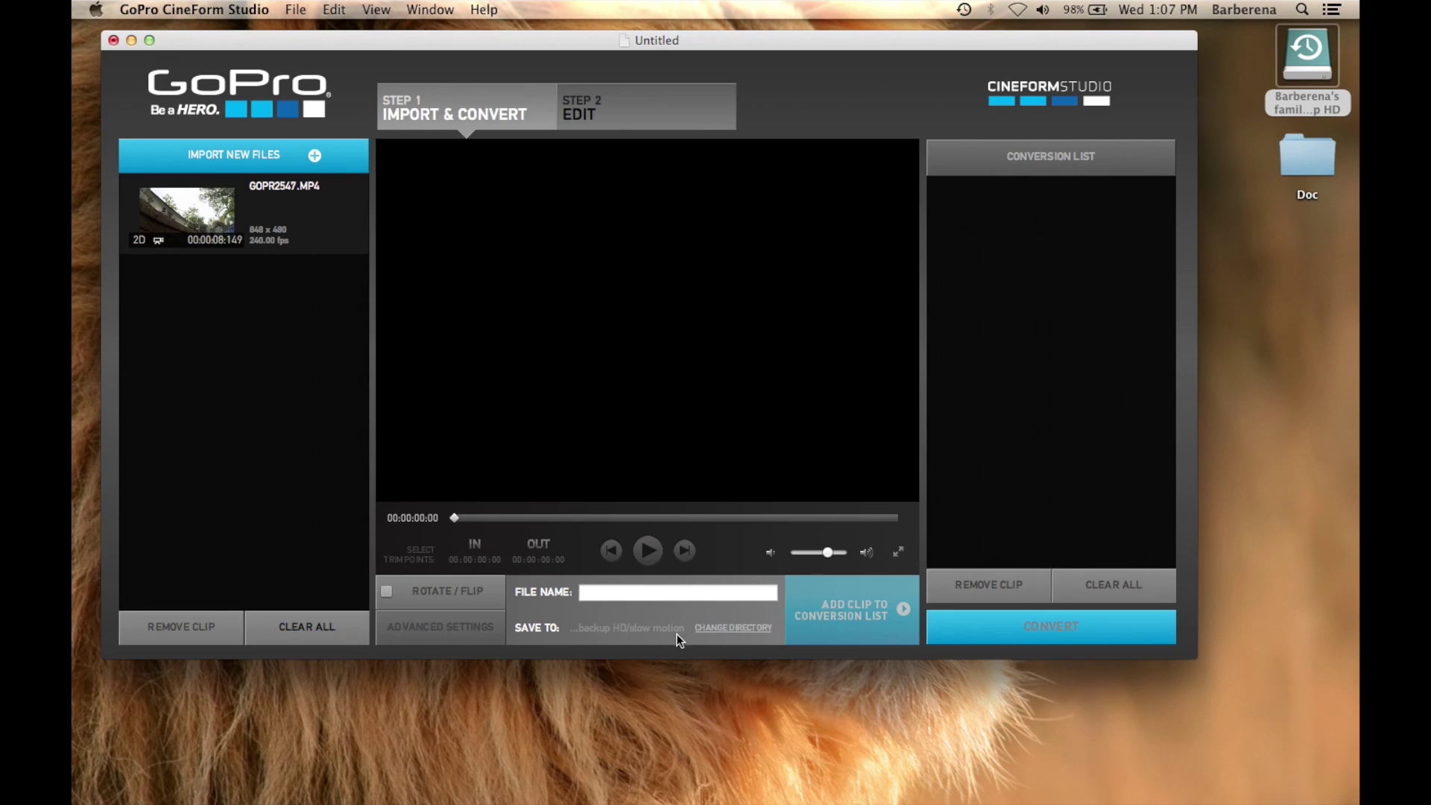
pyautogui.click(211, 220)
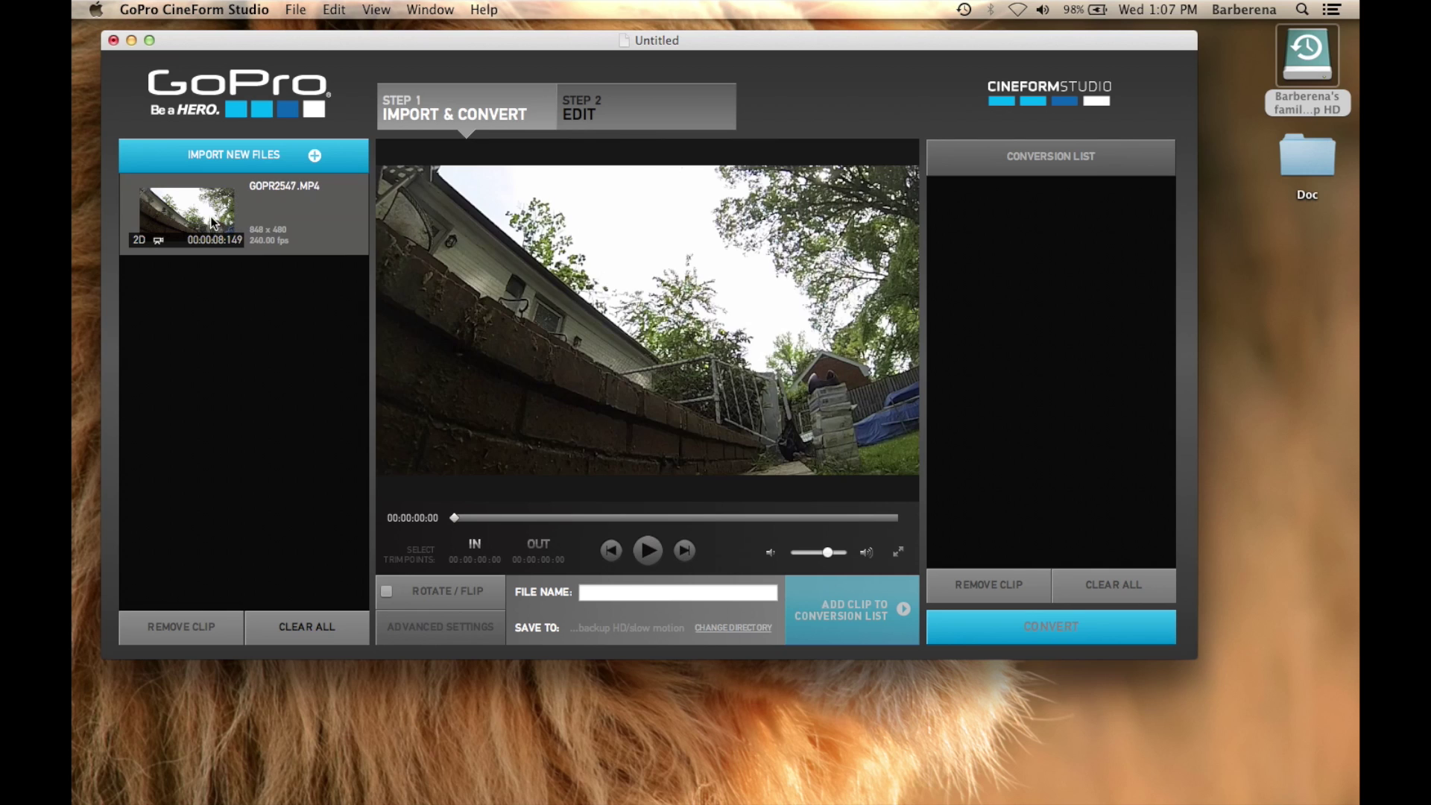
# Step: Set conversion quality to High, keep frame rate at Source (240.00p), and confirm
pyautogui.click(459, 625)
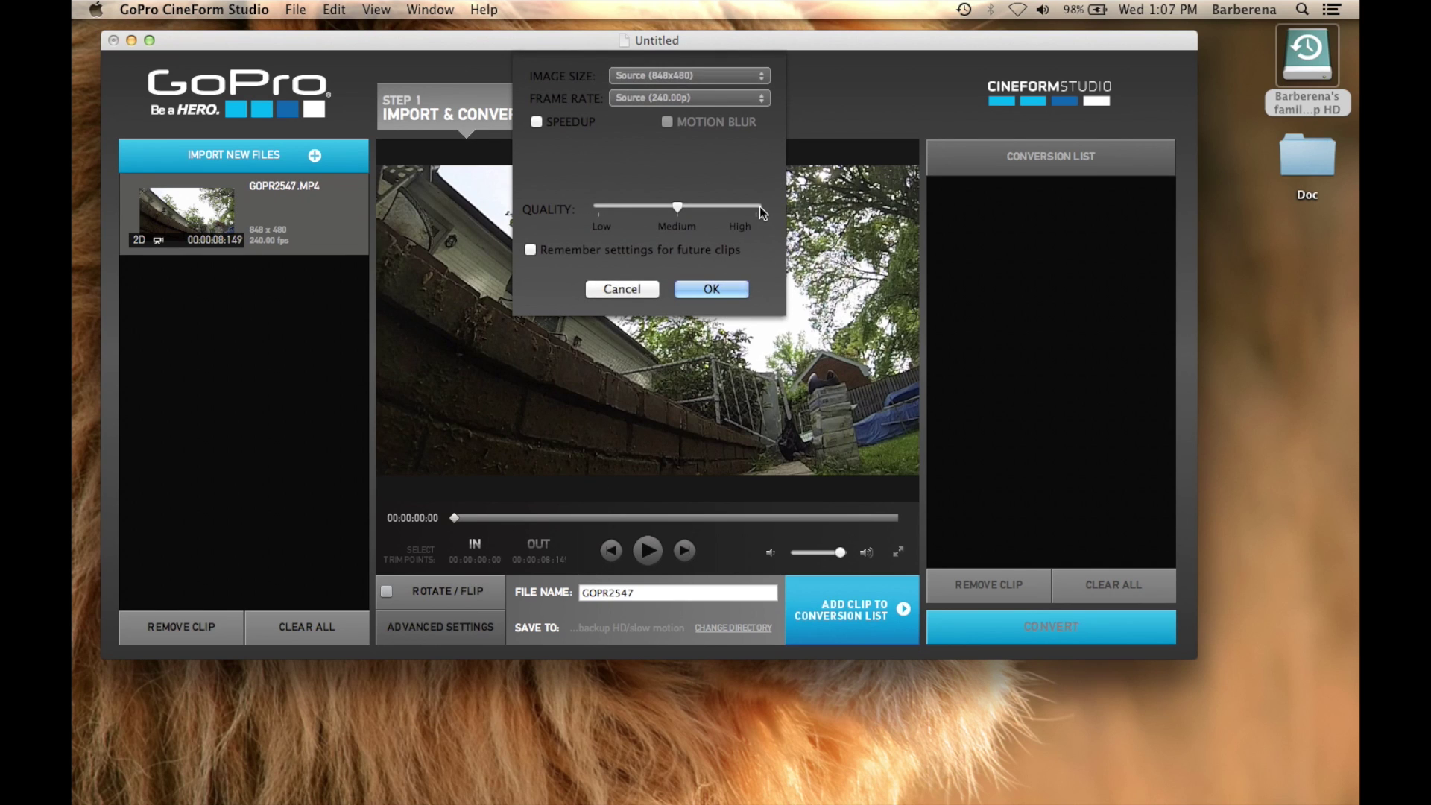
pyautogui.click(757, 208)
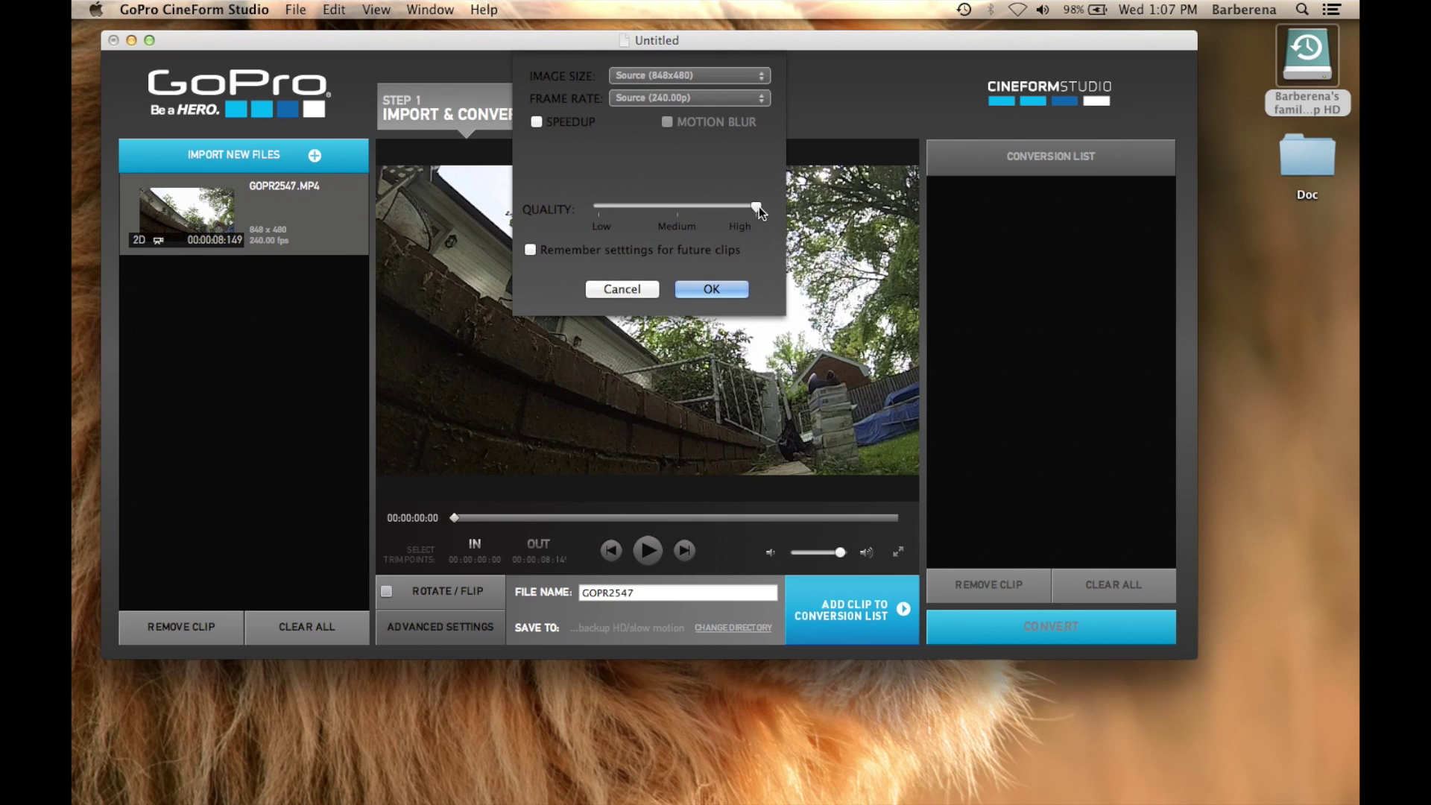
pyautogui.click(744, 104)
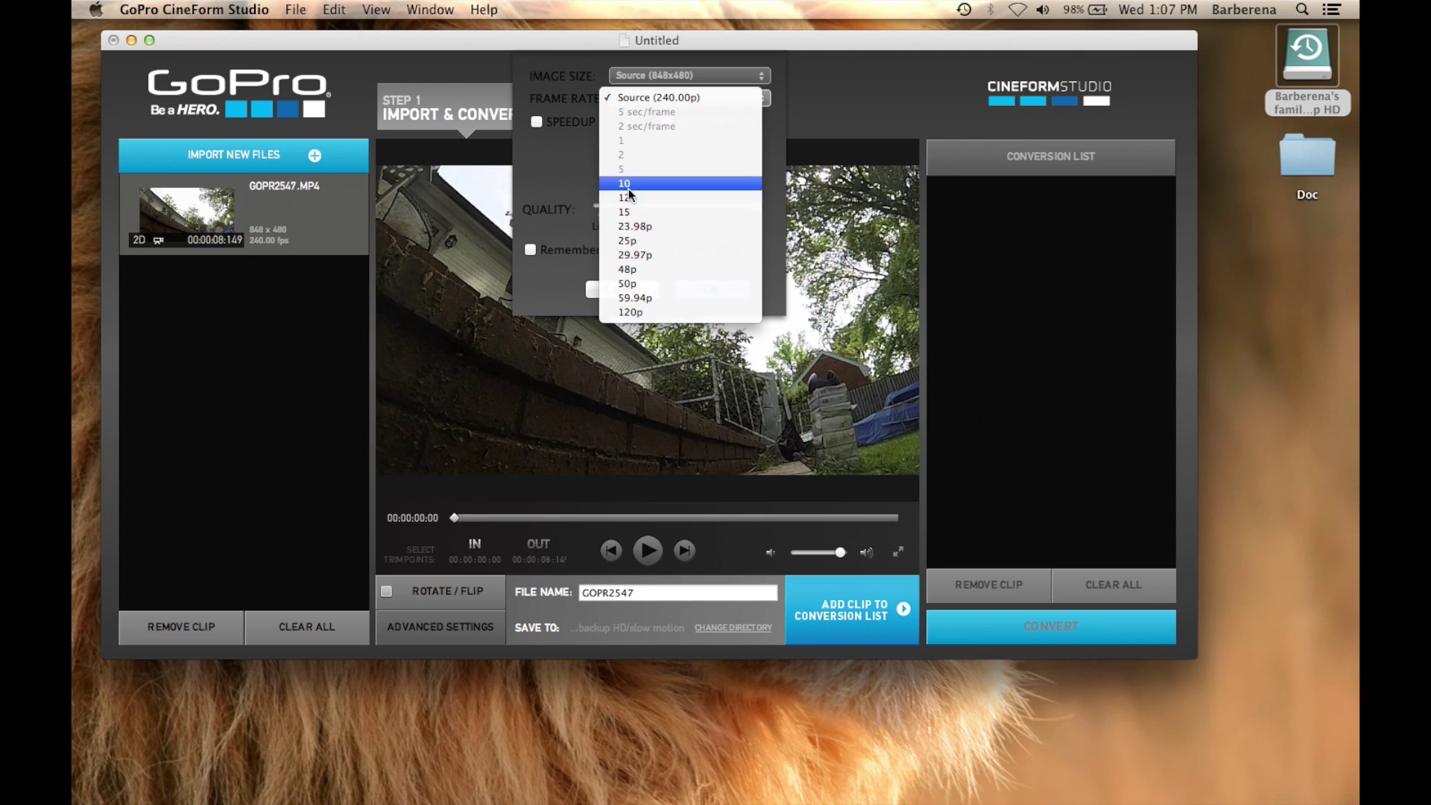
pyautogui.click(585, 186)
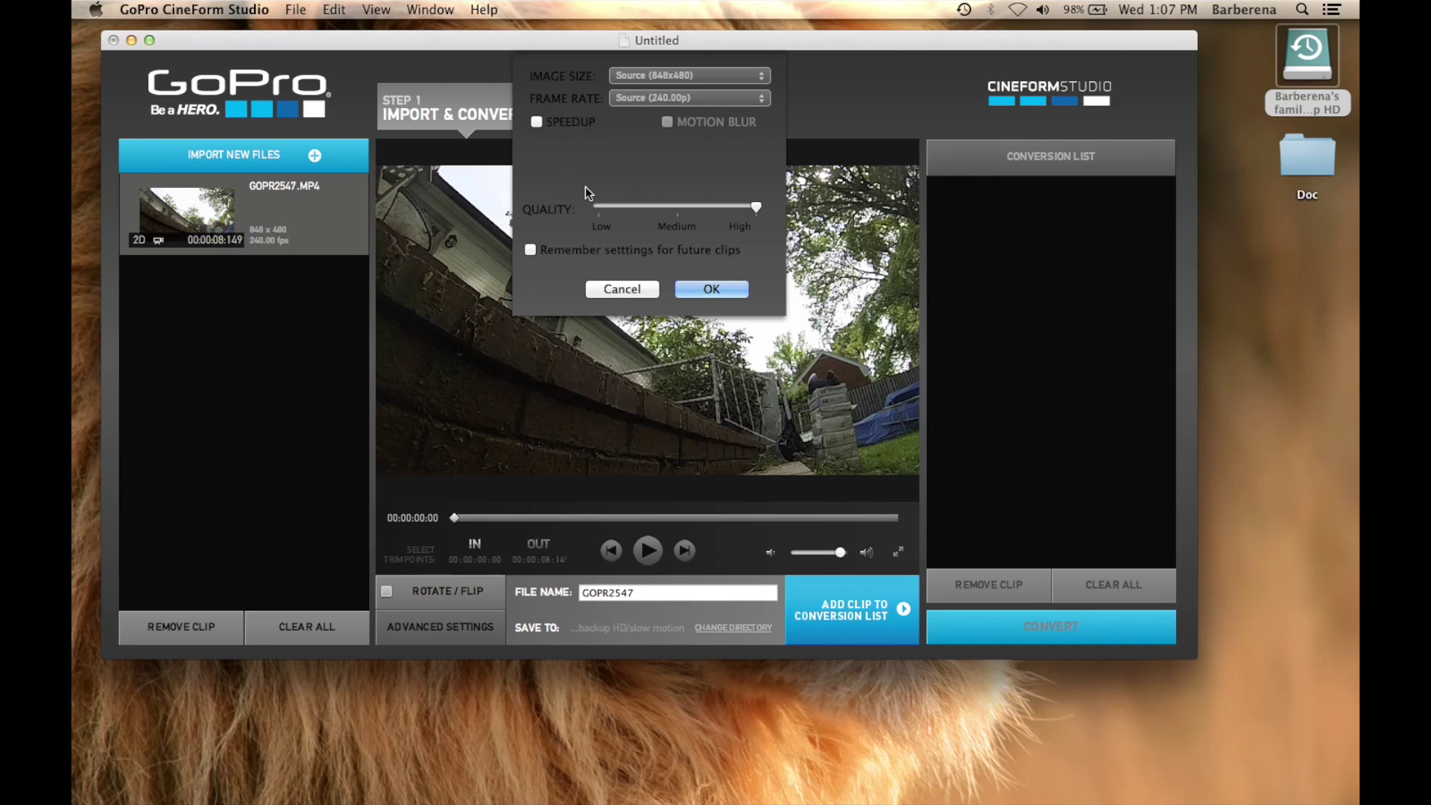
pyautogui.click(696, 288)
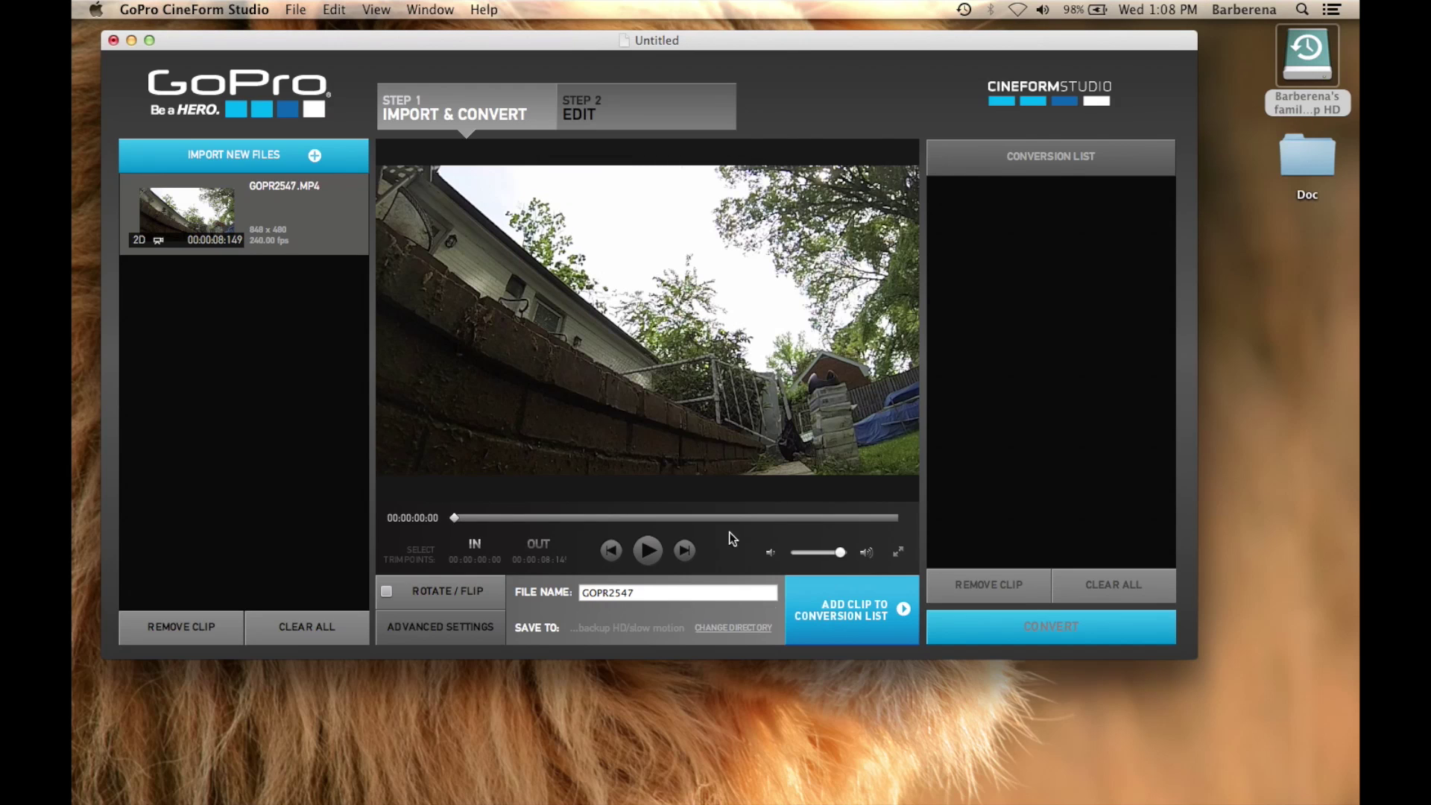
# Step: Trim GOPR2547 from 00:00:04:02 to 00:00:05:22 and add it to the conversion list
pyautogui.click(650, 550)
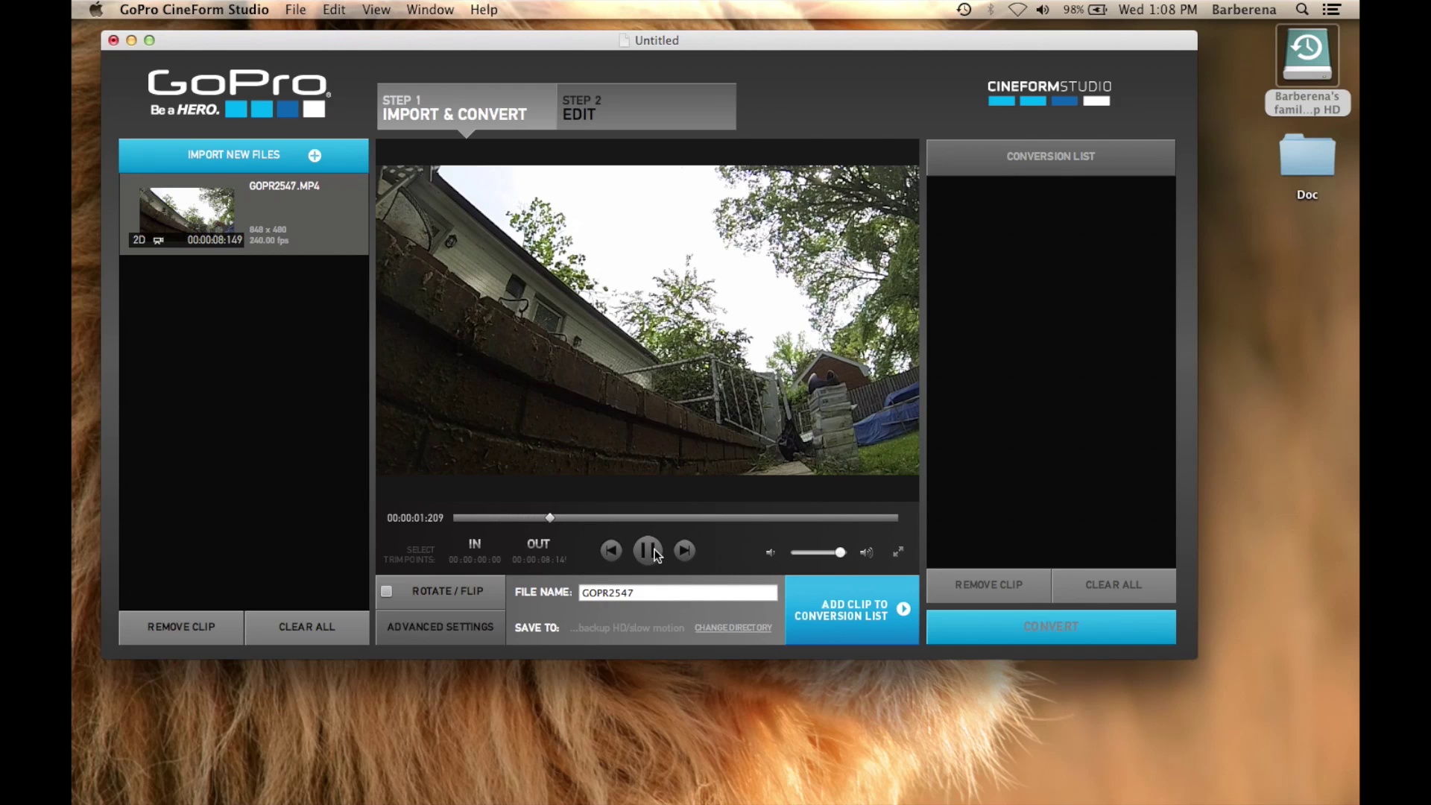
pyautogui.click(655, 552)
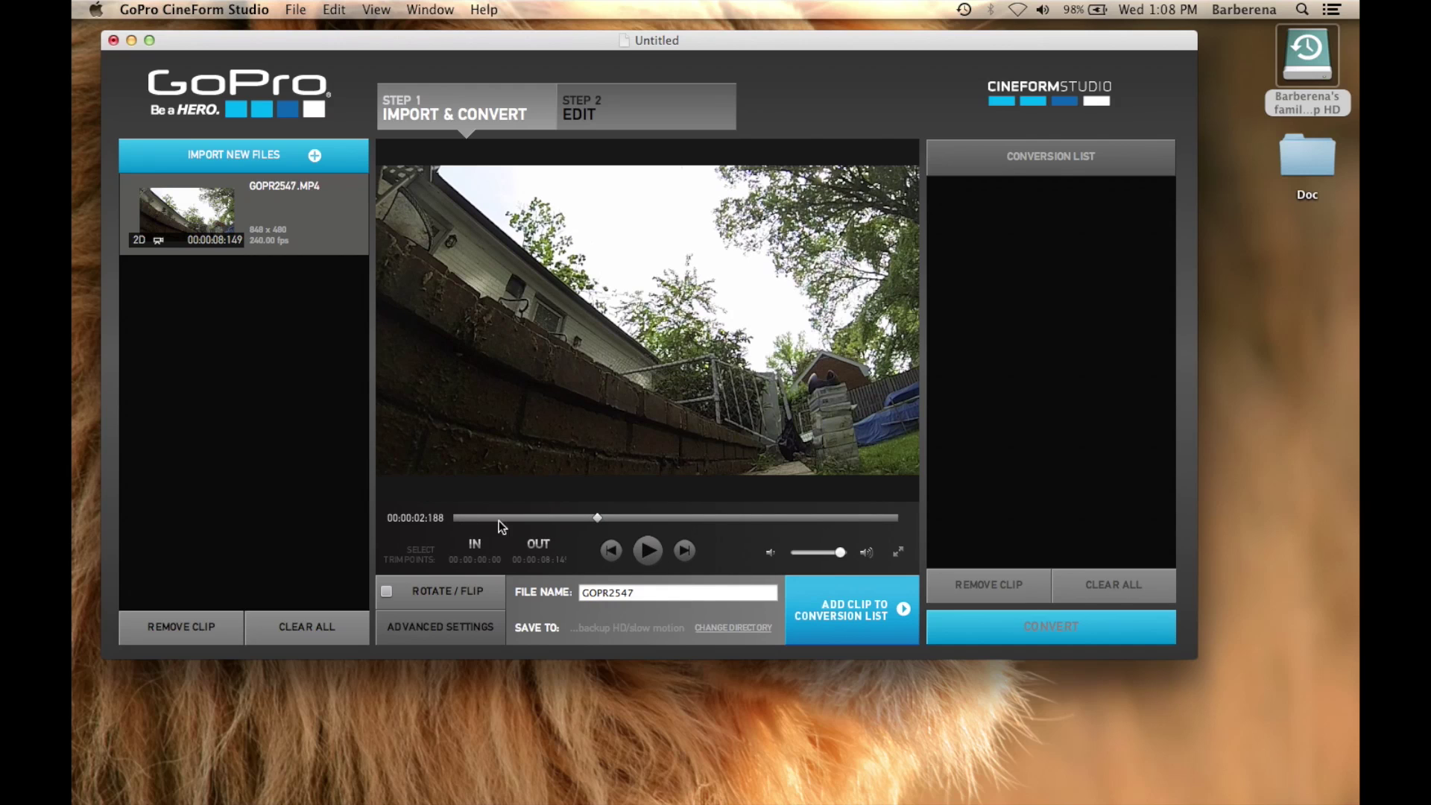
pyautogui.click(643, 553)
pyautogui.press('i')
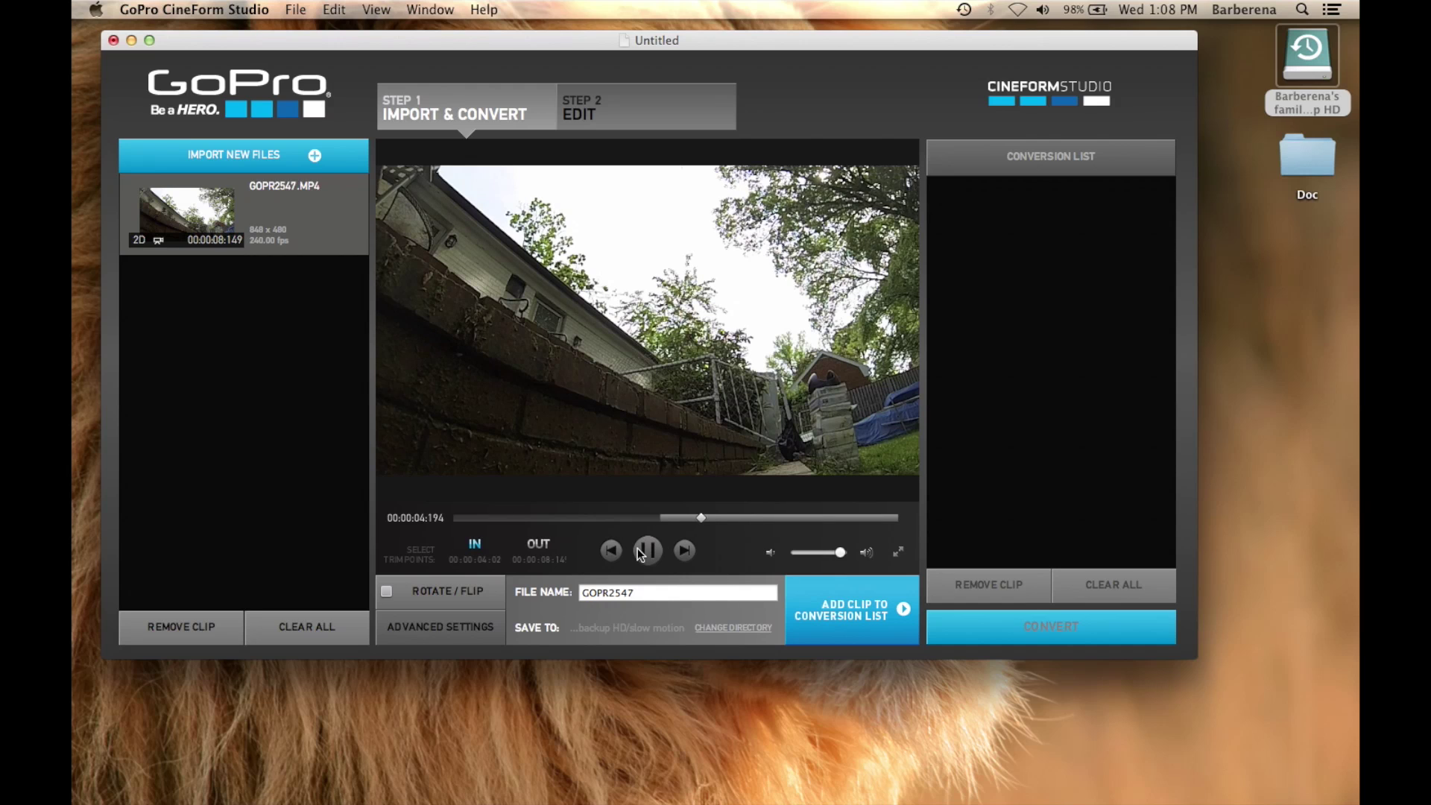
pyautogui.press('o')
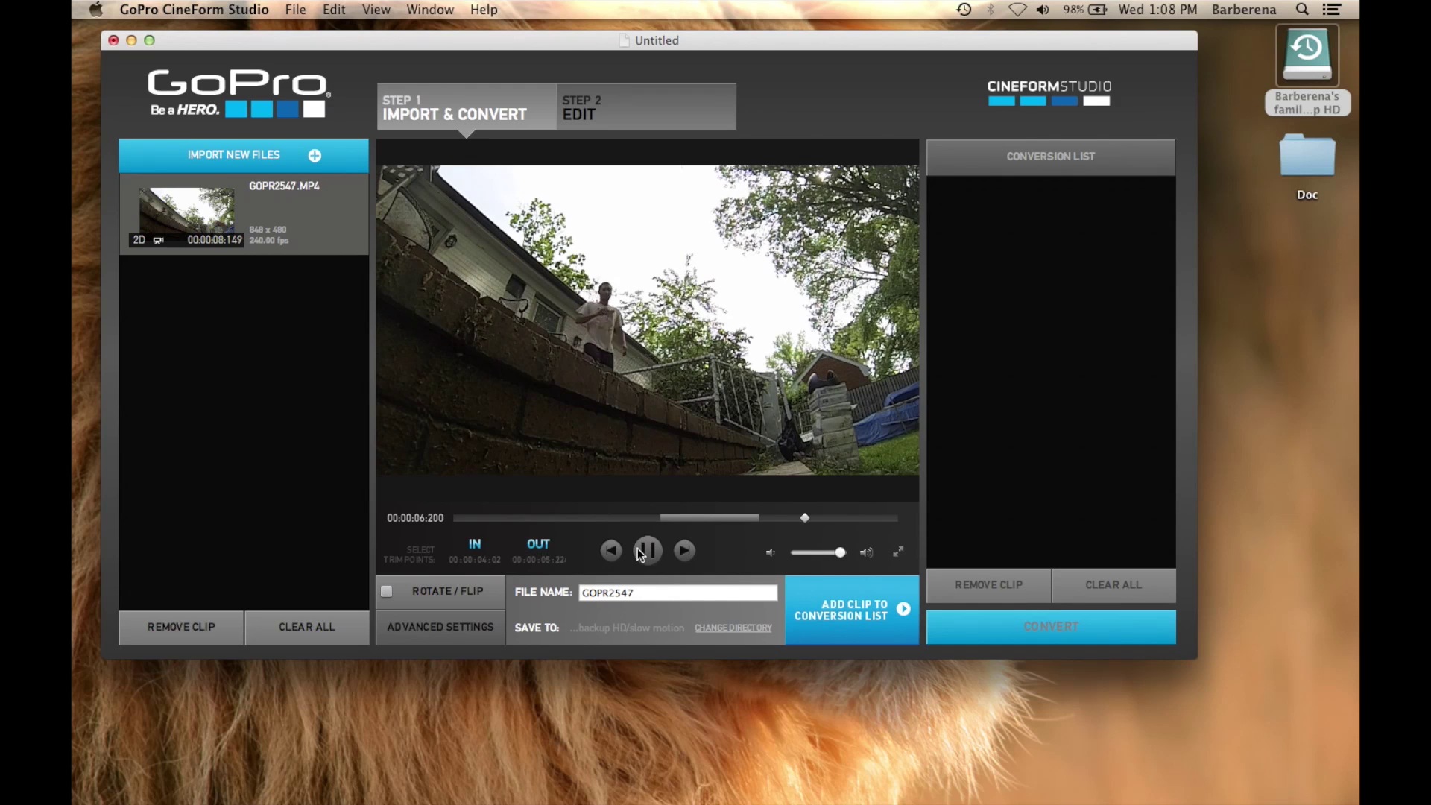
pyautogui.click(646, 551)
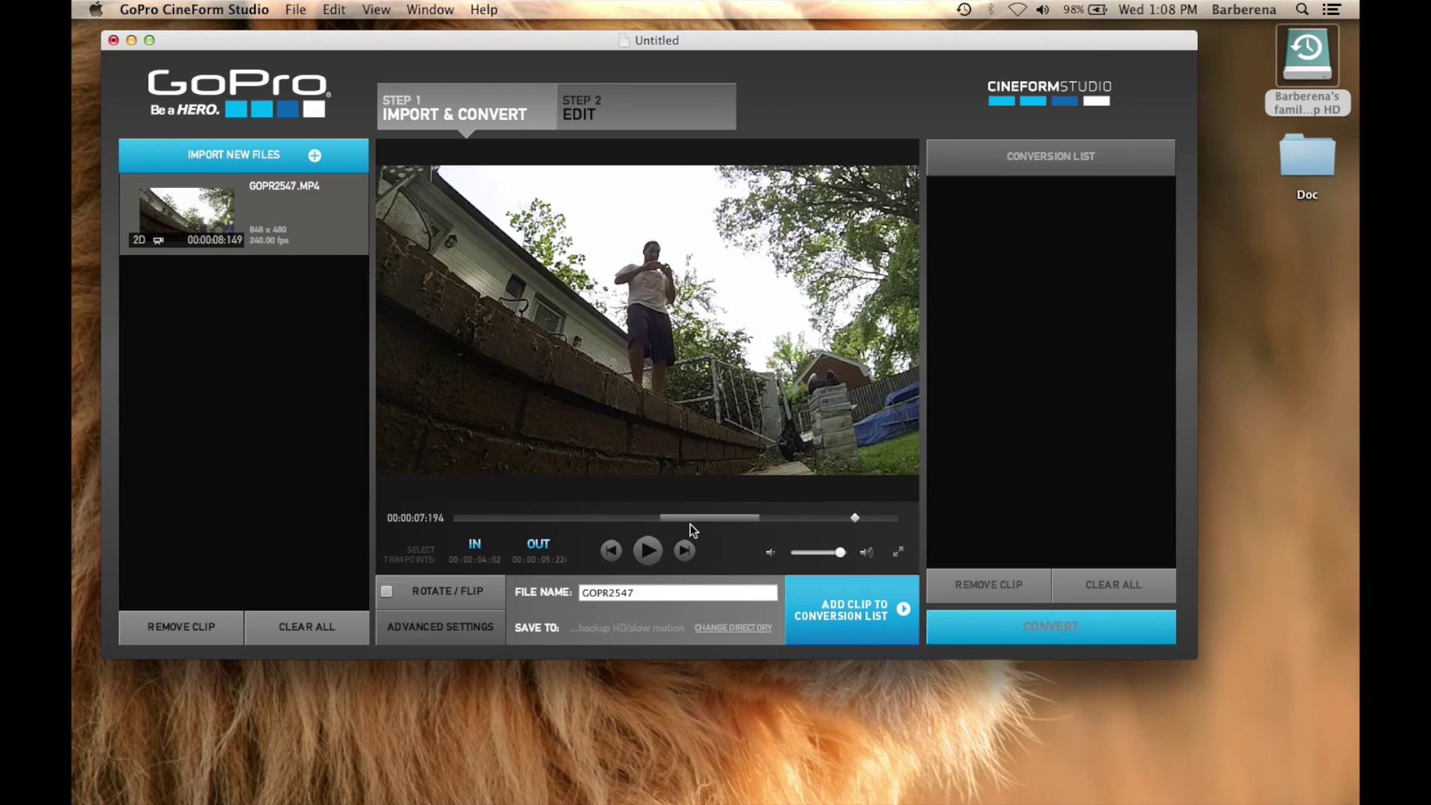
pyautogui.click(846, 614)
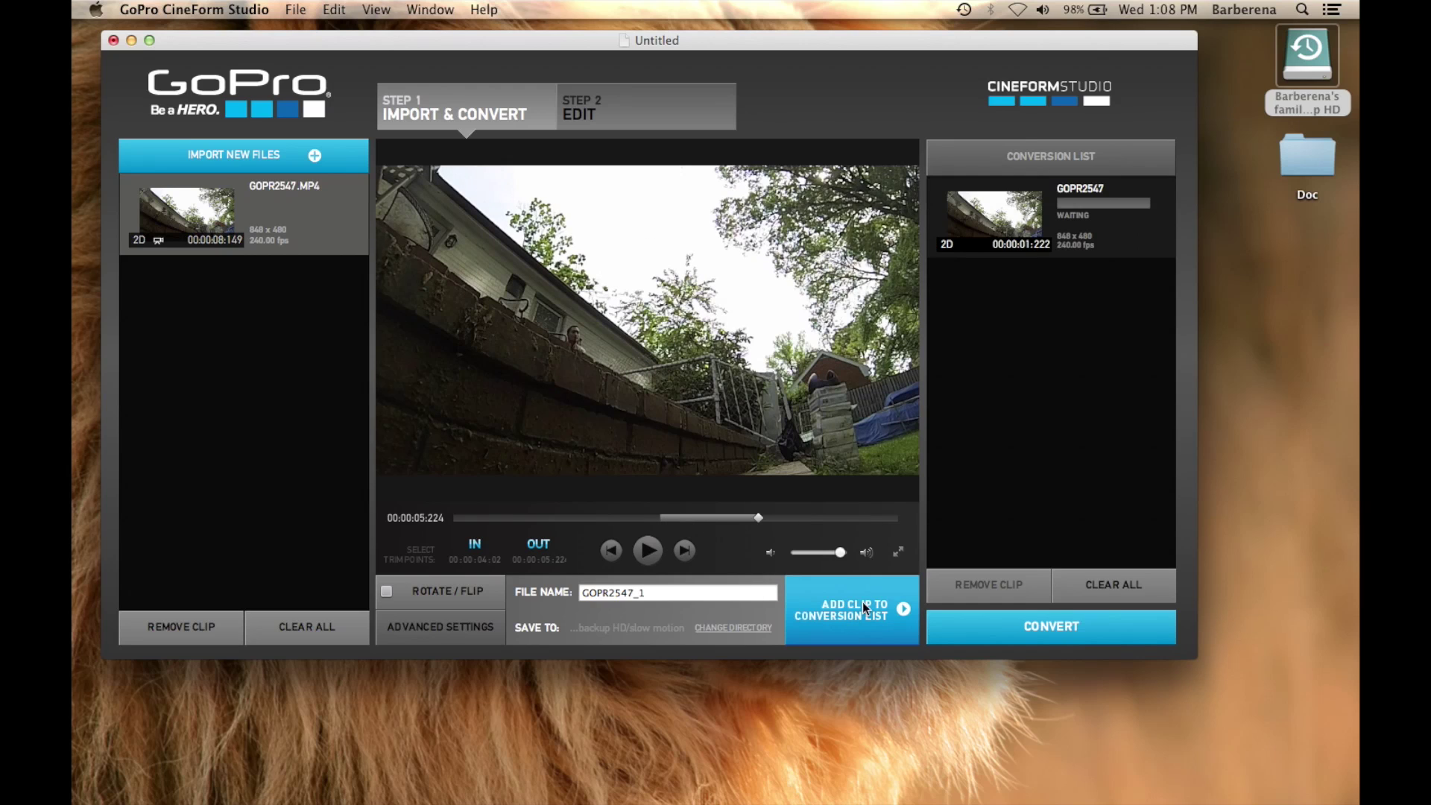
pyautogui.click(1006, 222)
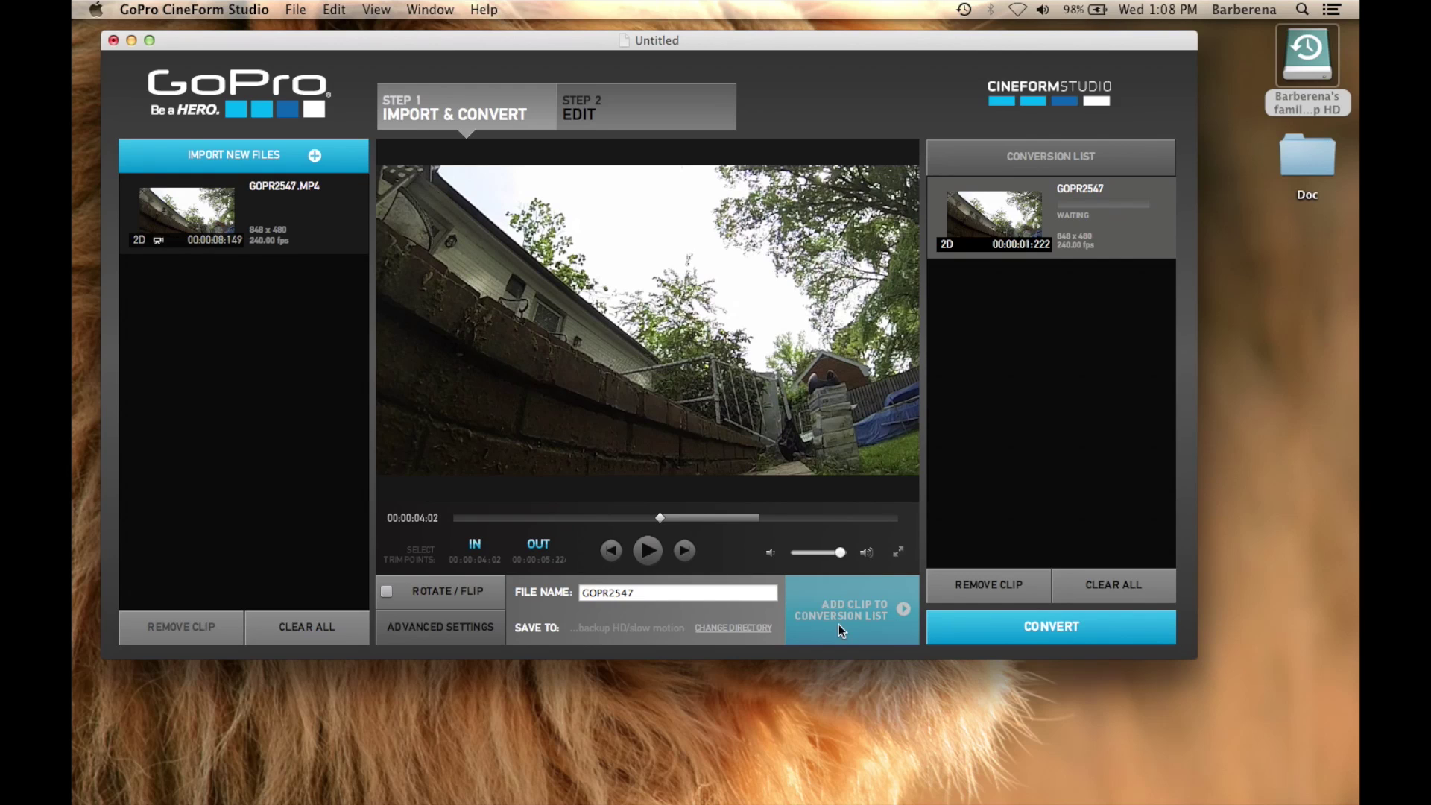
# Step: Convert GOPR2547 to GOPR2547.mov, then quit CineForm Studio and save the project
pyautogui.click(995, 626)
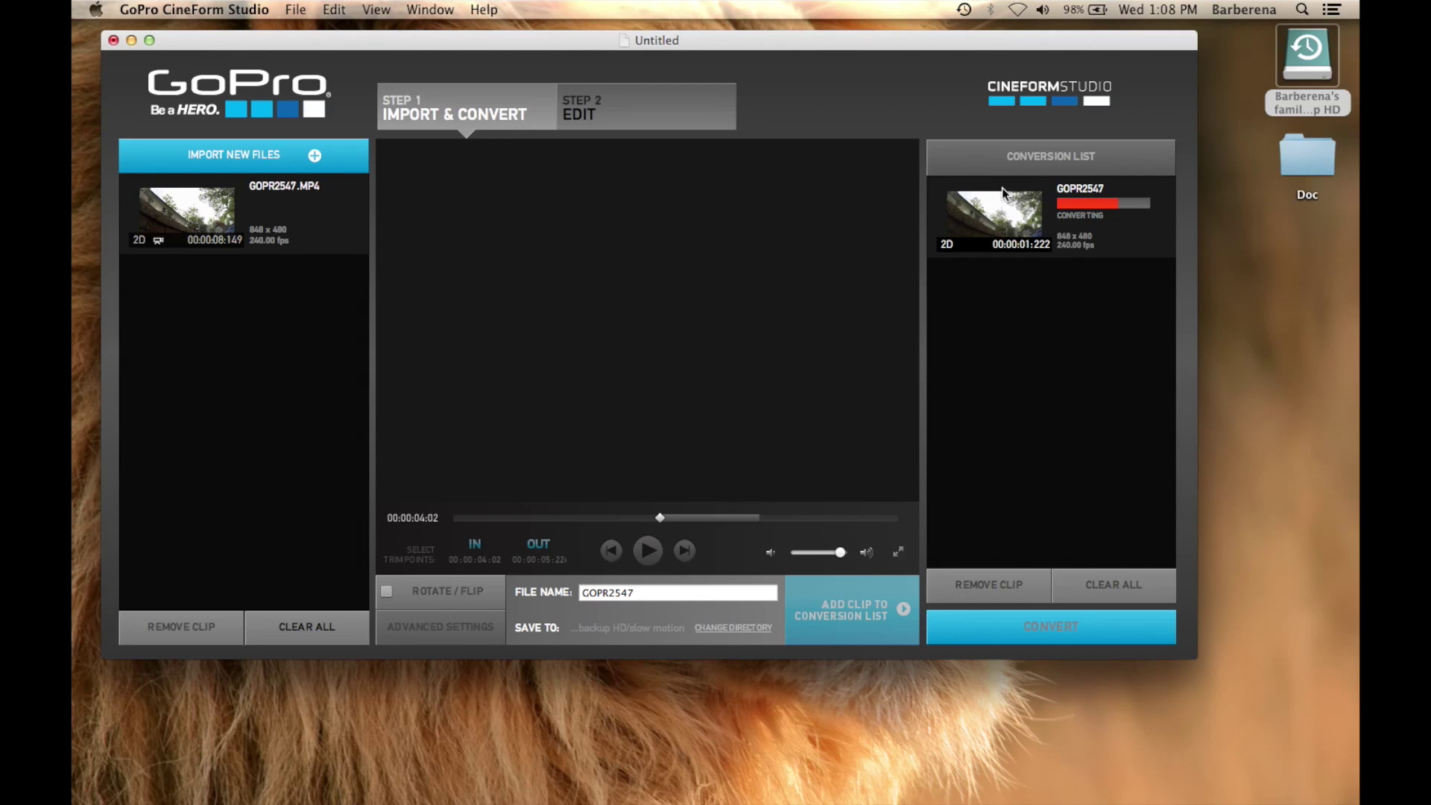
pyautogui.click(606, 111)
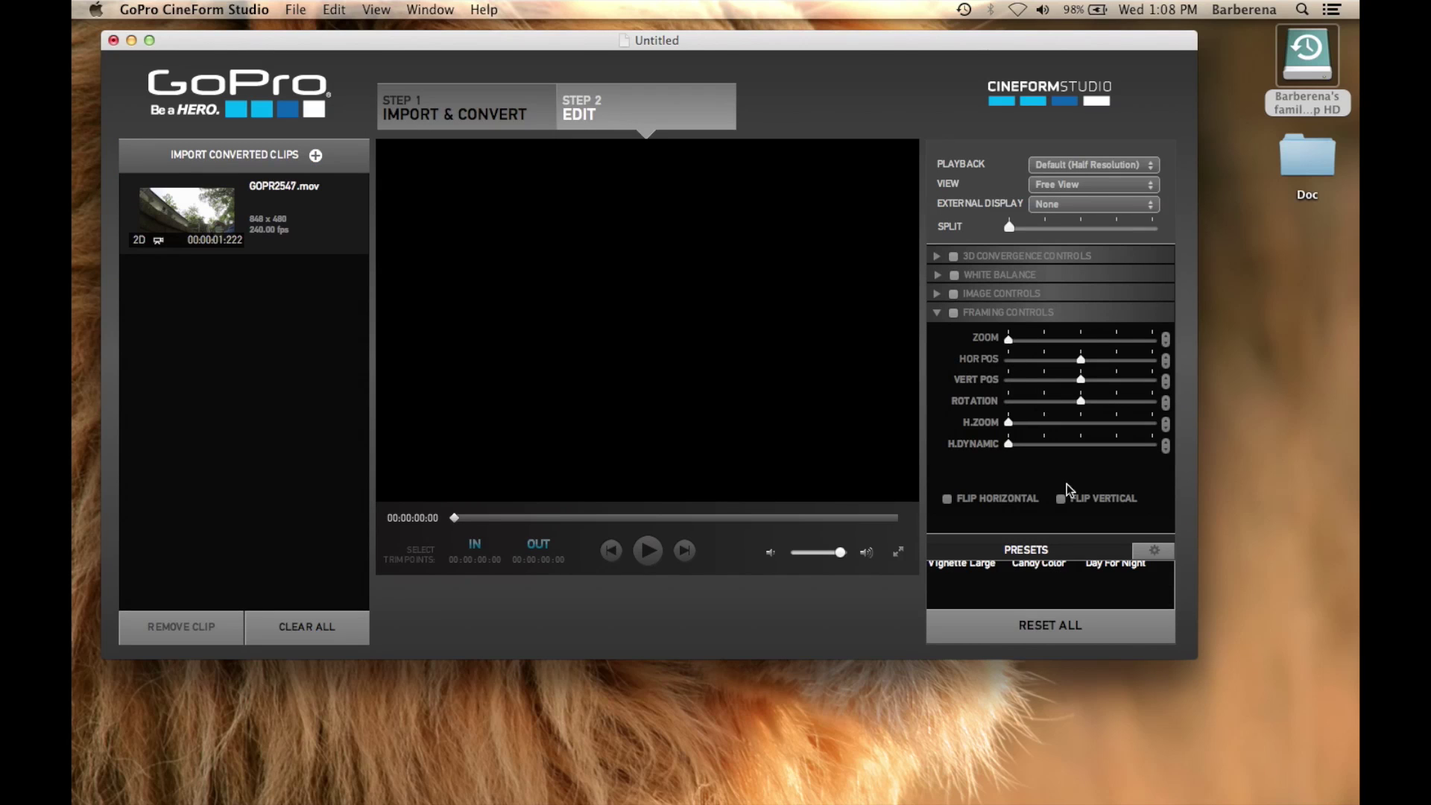
pyautogui.scroll(-3, 1054, 585)
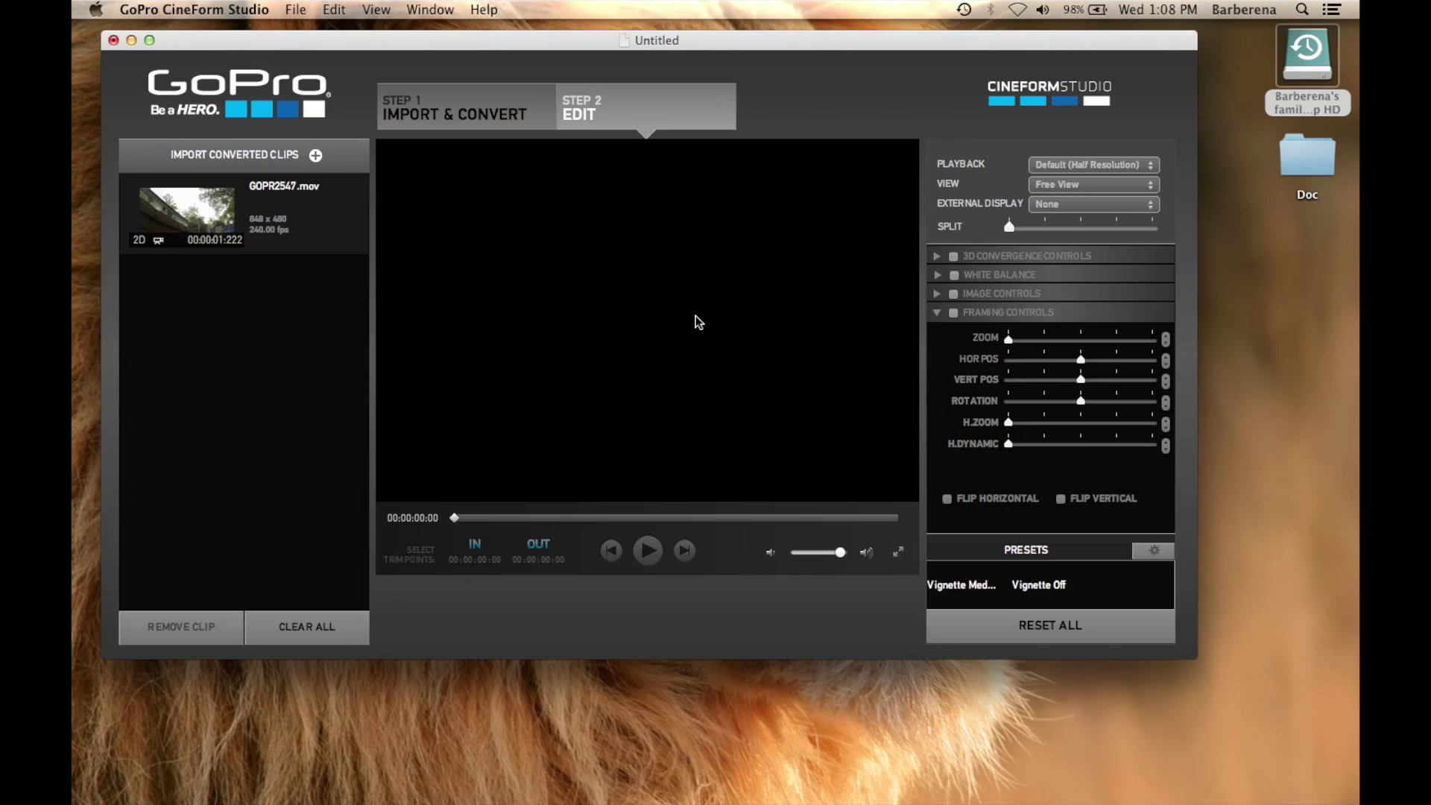
pyautogui.press('super+q')
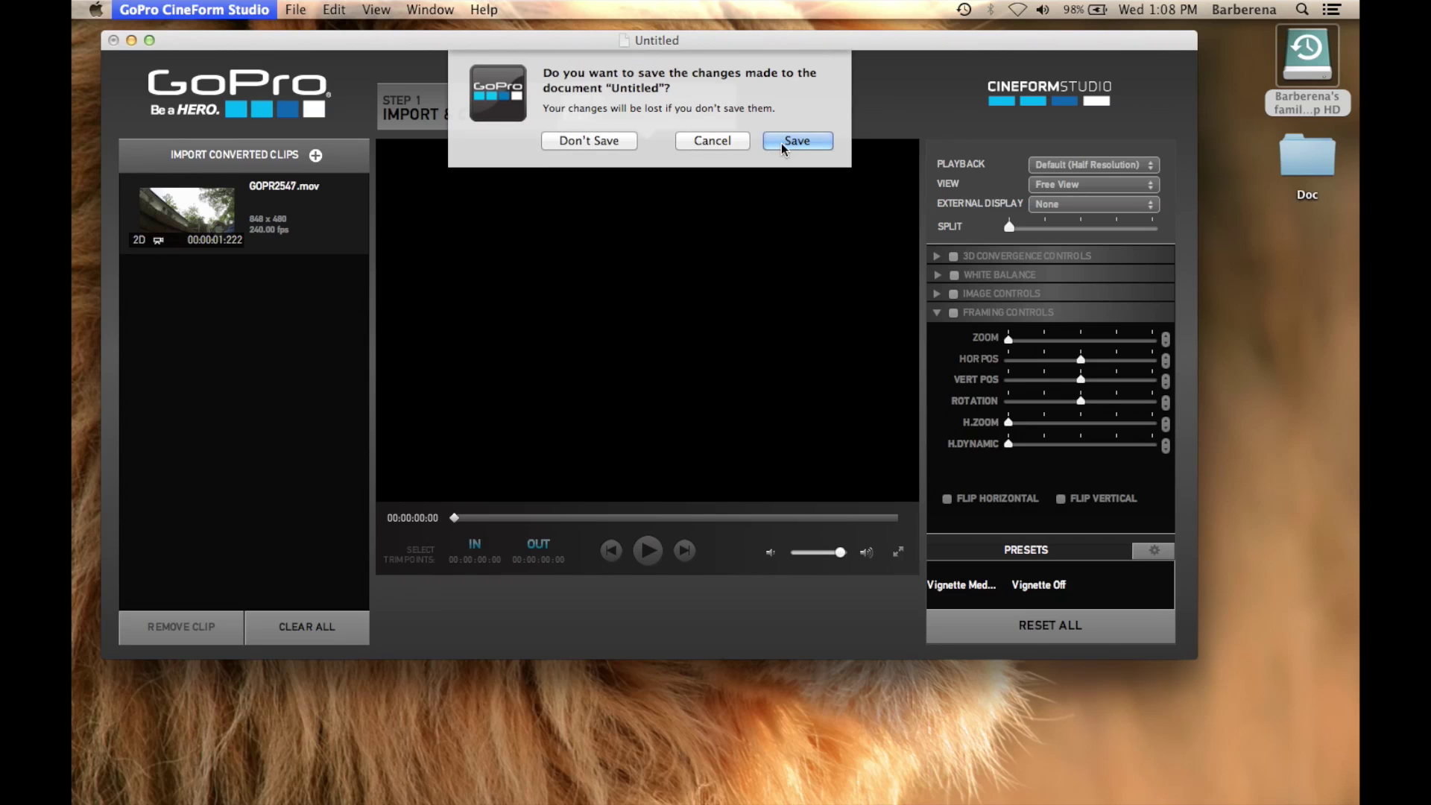
pyautogui.click(795, 143)
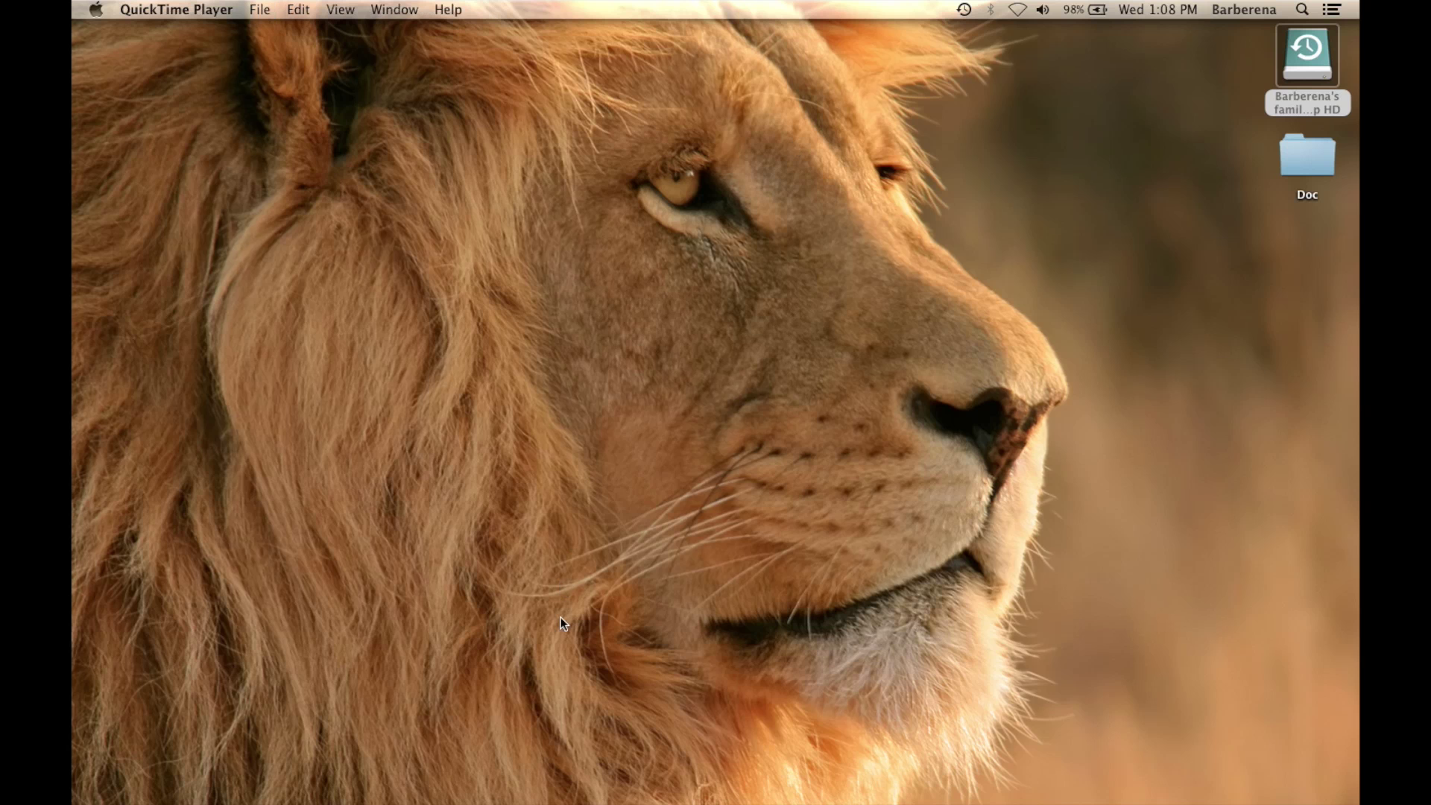
# Step: Select the backup drive in the Event Library and create a new event named 'slow motion'
pyautogui.moveTo(396, 769)
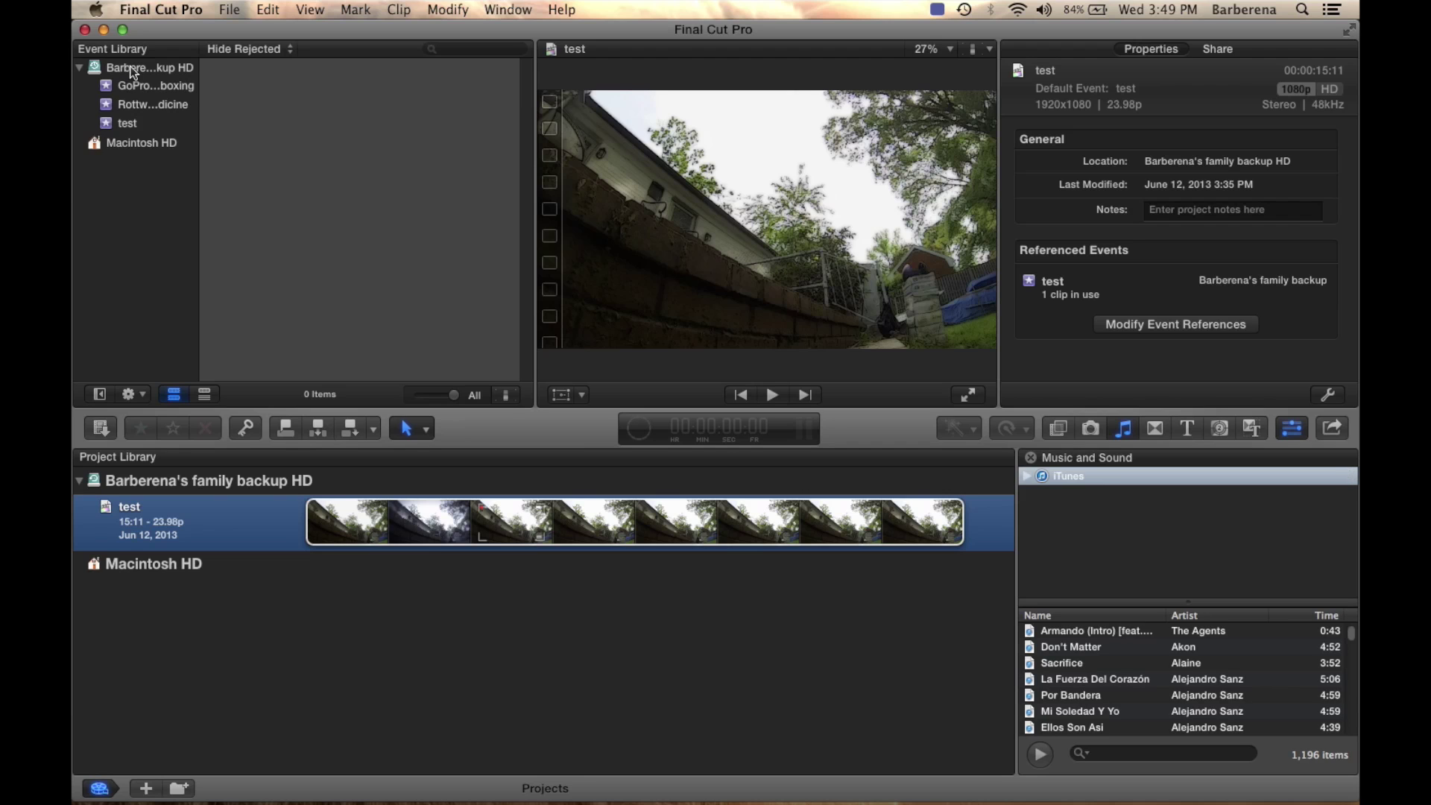
pyautogui.click(128, 64)
pyautogui.press('Down')
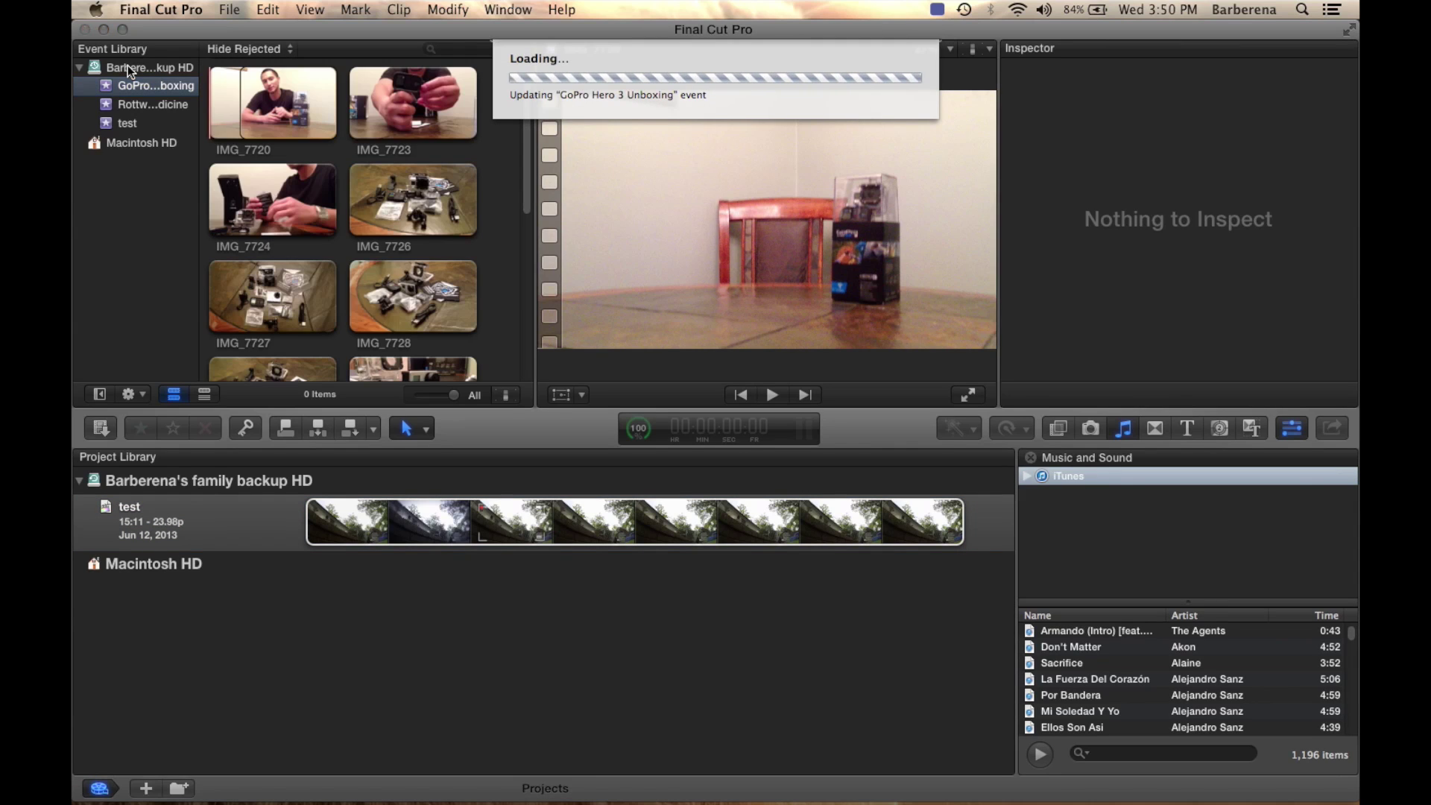
pyautogui.hotkey('alt', 'n')
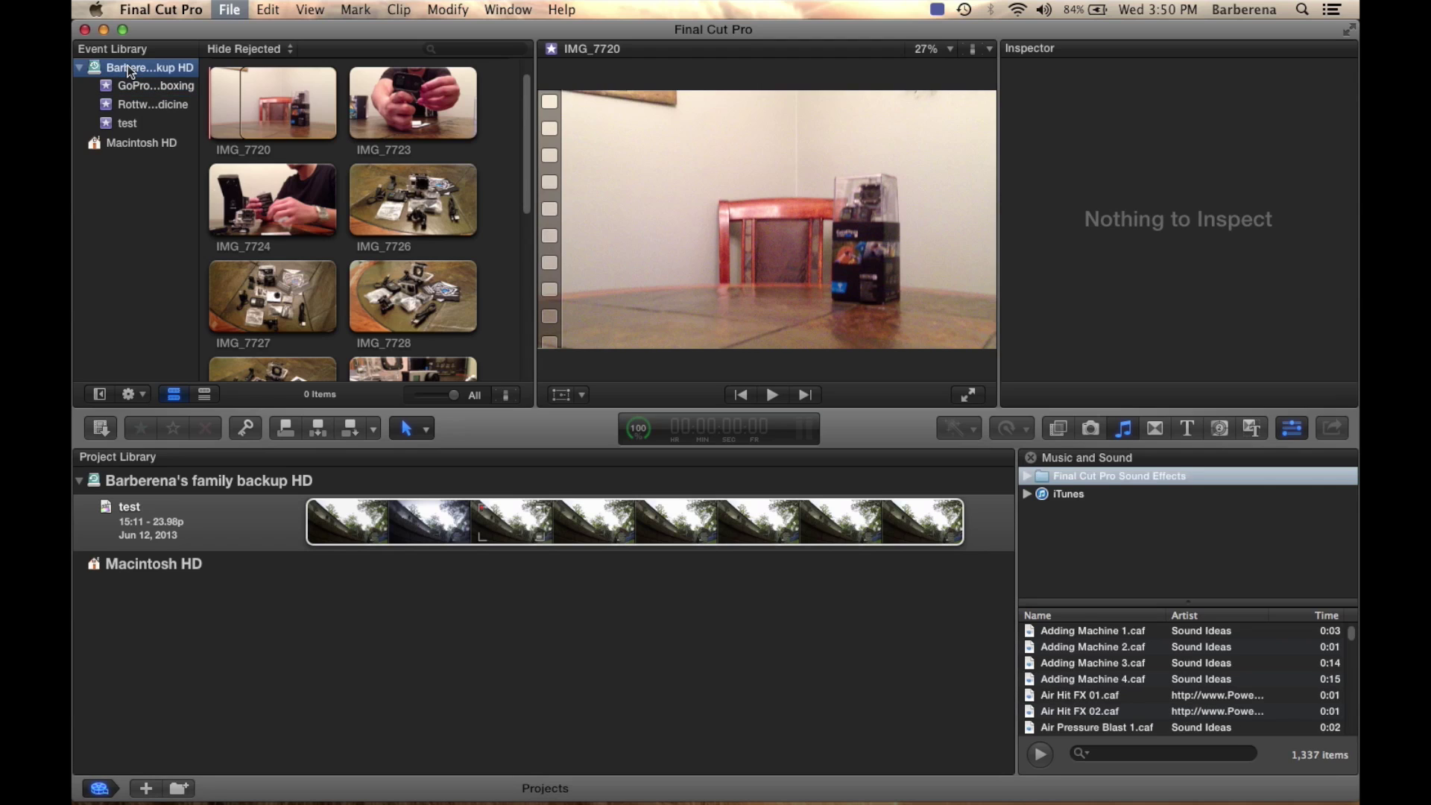
pyautogui.write('slow motion')
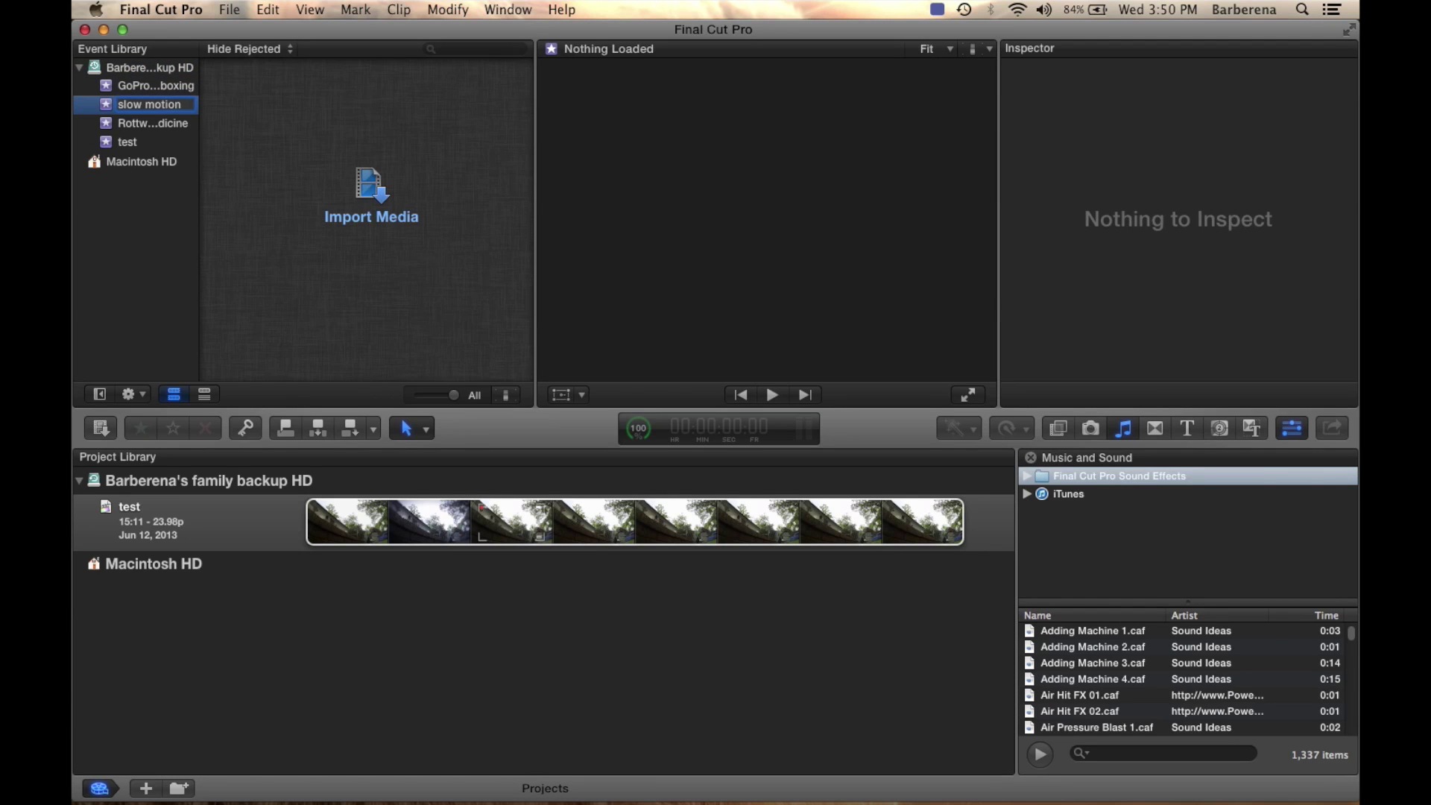
# Step: Import GOPR2547.mov from the backup drive into the slow motion event with optimized media
pyautogui.click(378, 199)
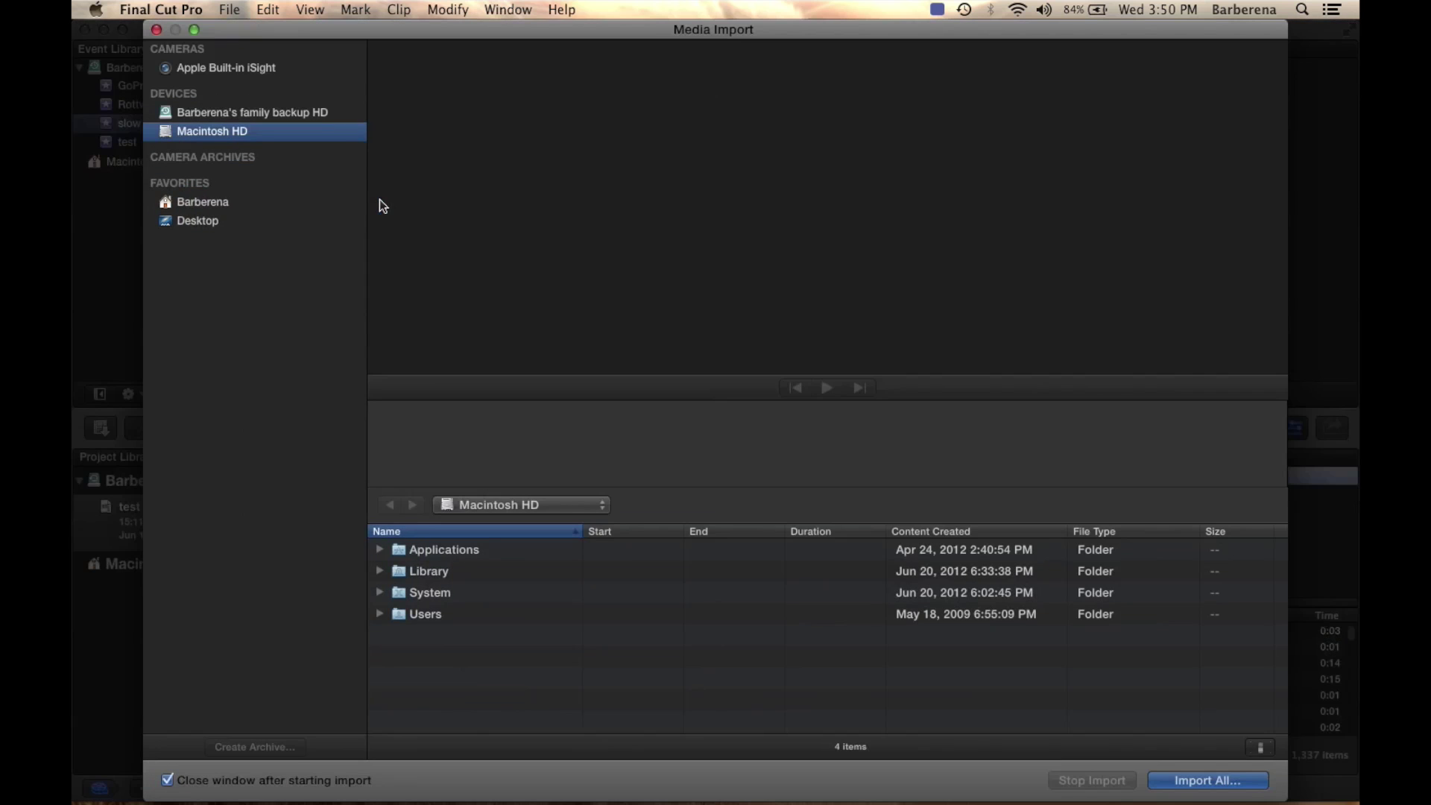
pyautogui.click(229, 110)
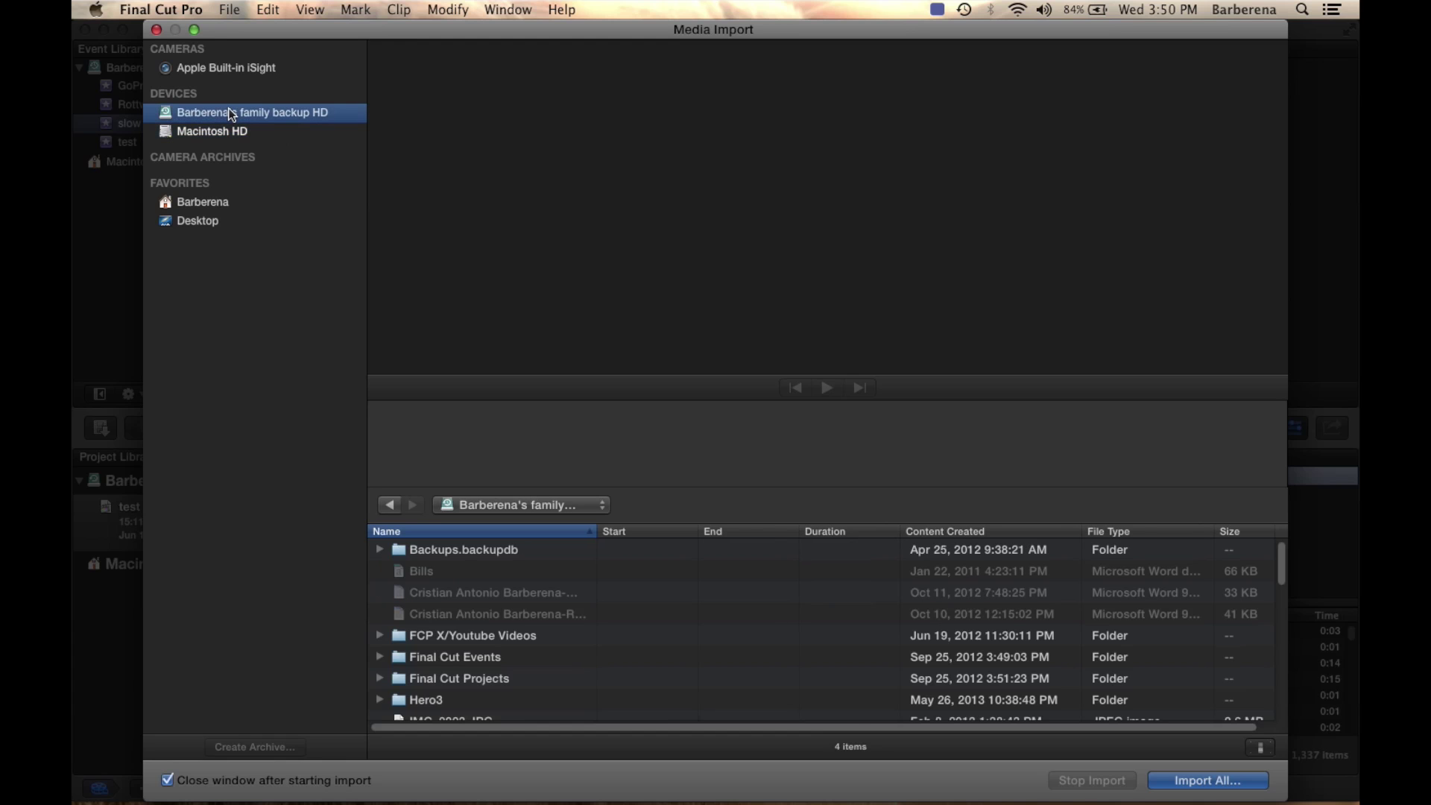
pyautogui.scroll(-10, 494, 650)
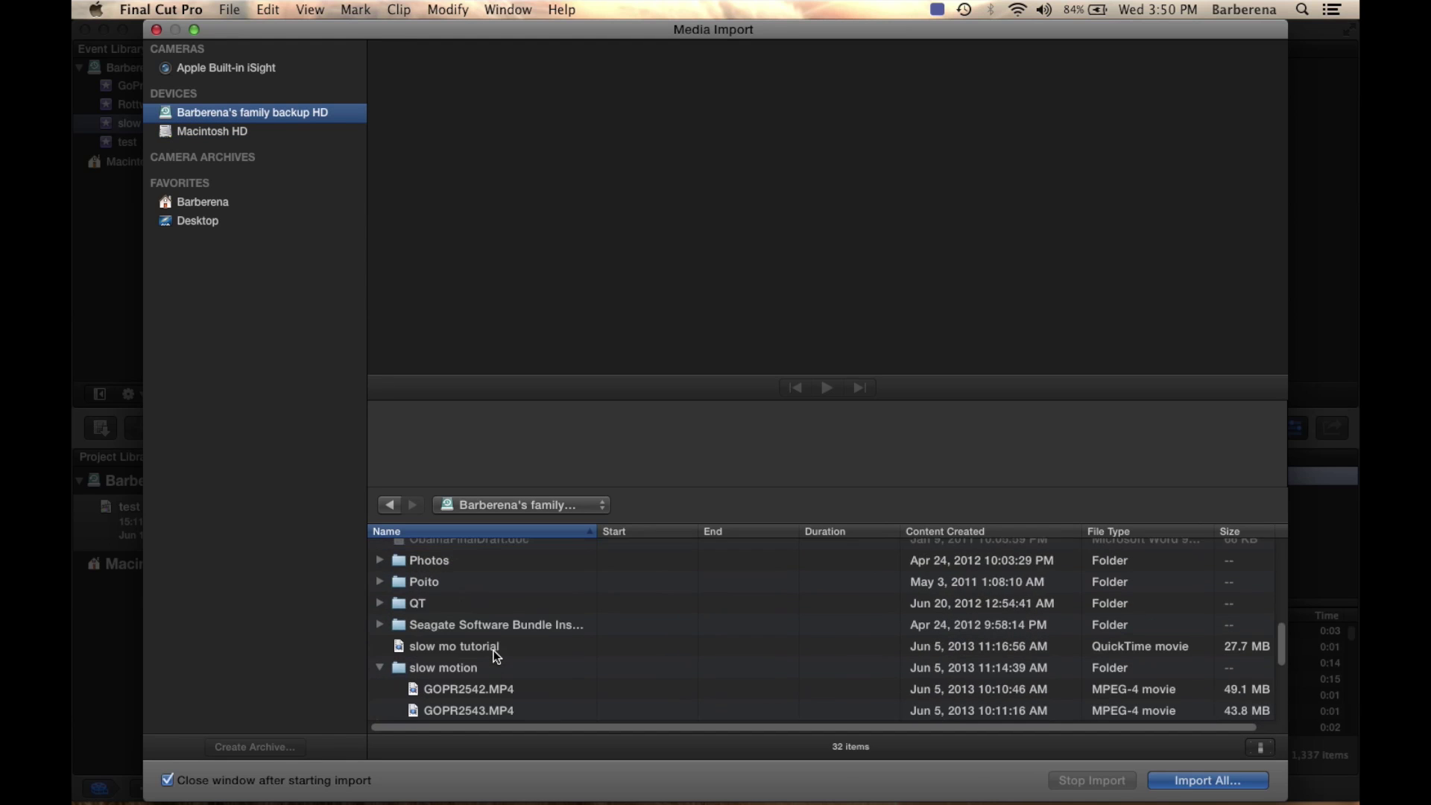
pyautogui.scroll(-4, 493, 650)
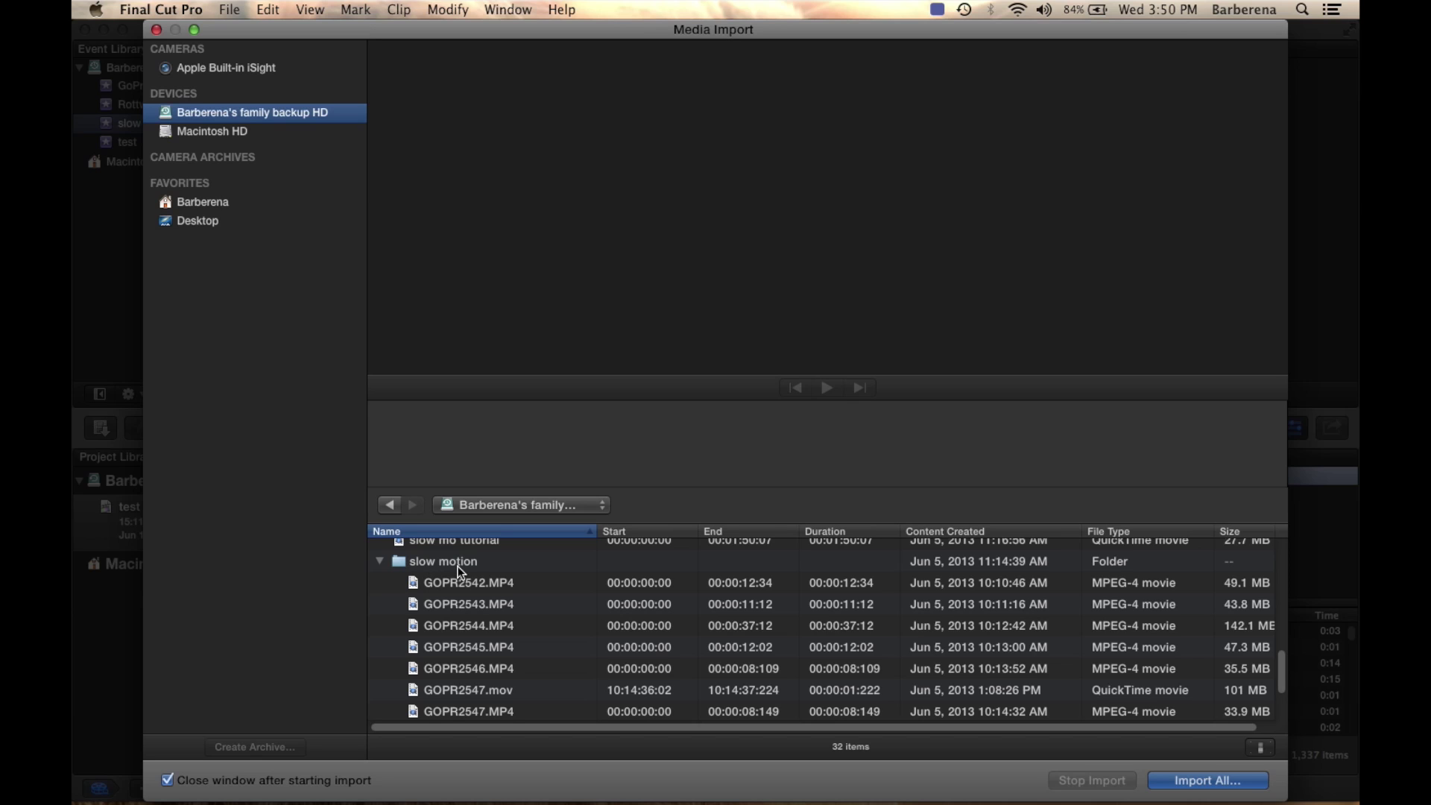
pyautogui.click(498, 690)
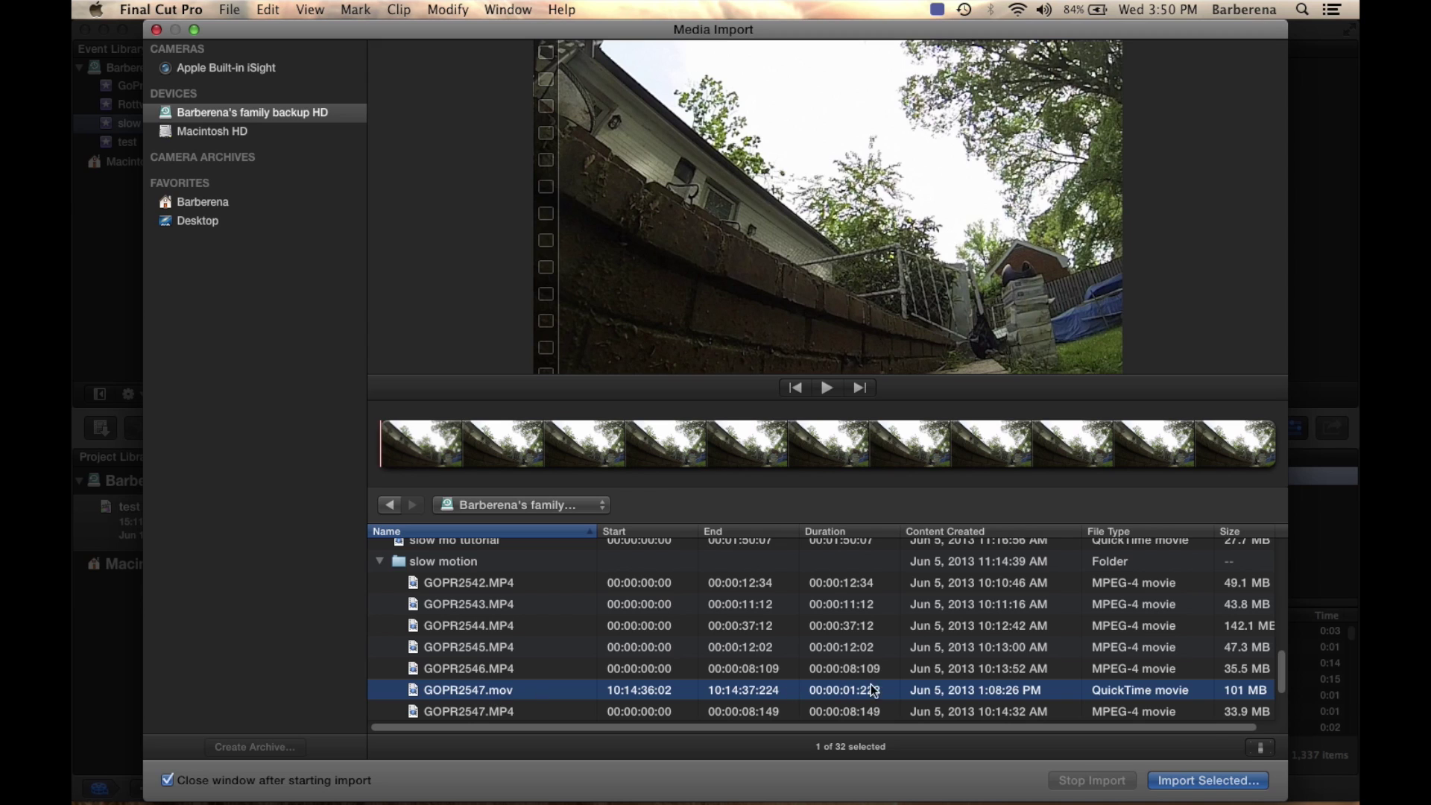
pyautogui.click(1199, 780)
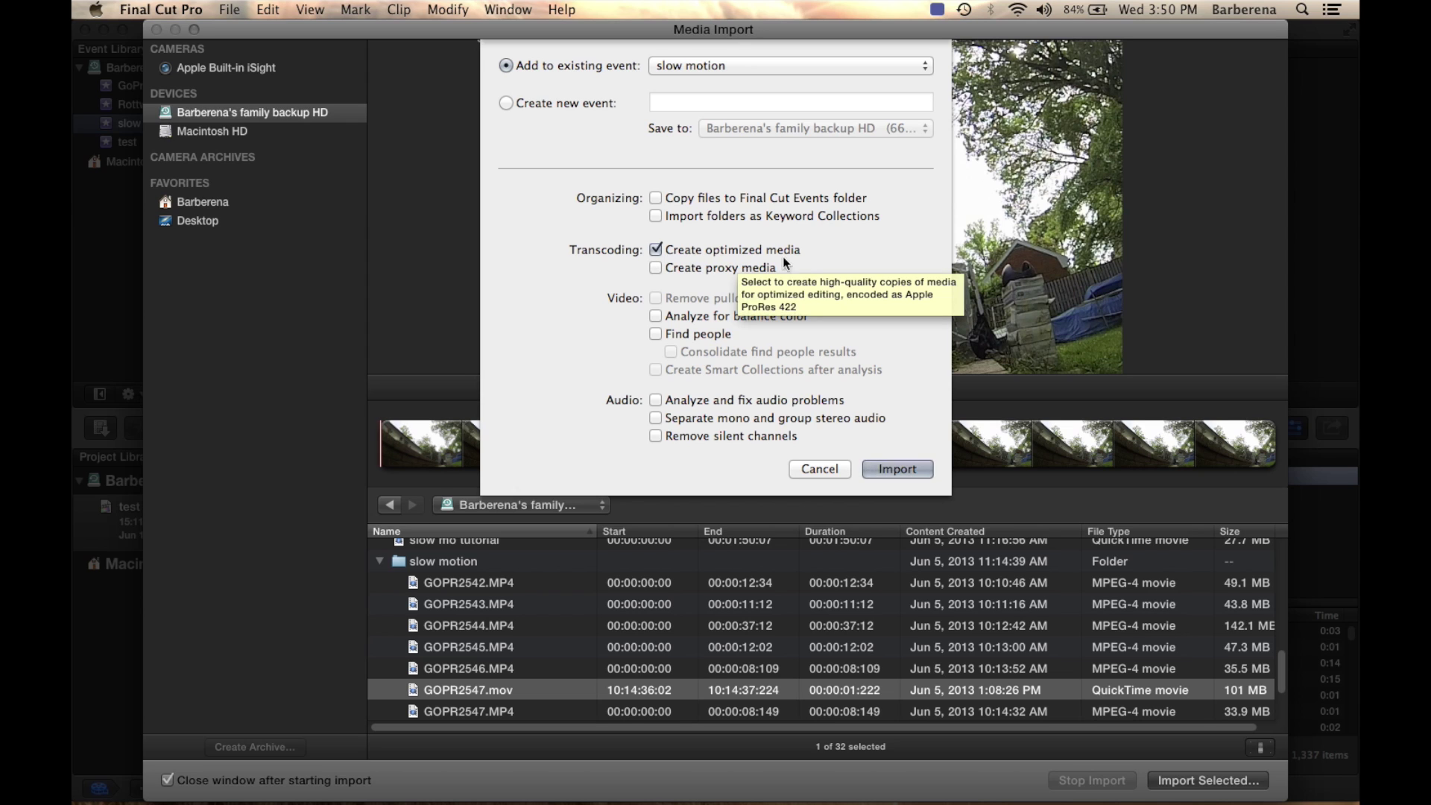
pyautogui.click(888, 463)
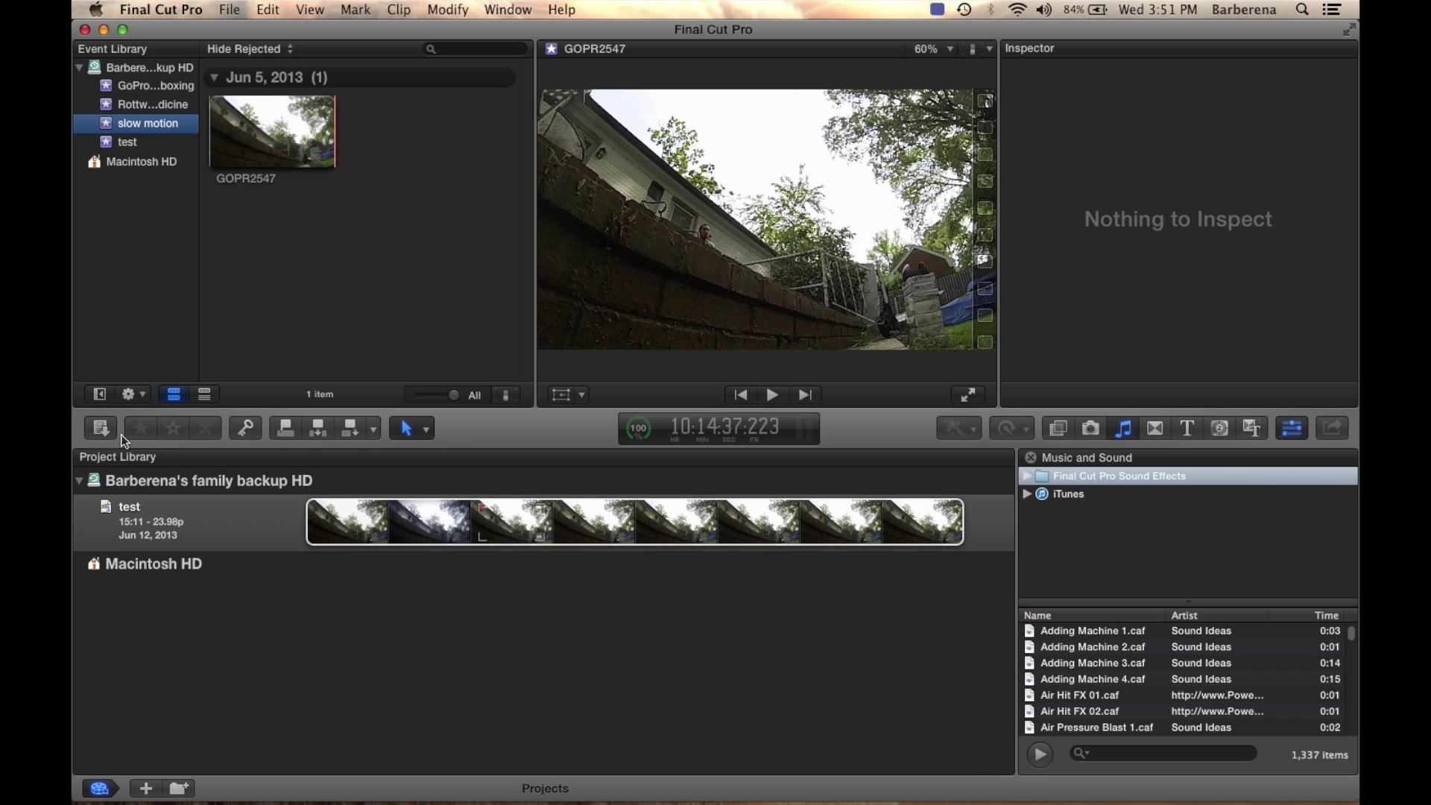
# Step: Make a new project named 'slow motion' in the slow motion event via Cmd+N
pyautogui.press('super+n')
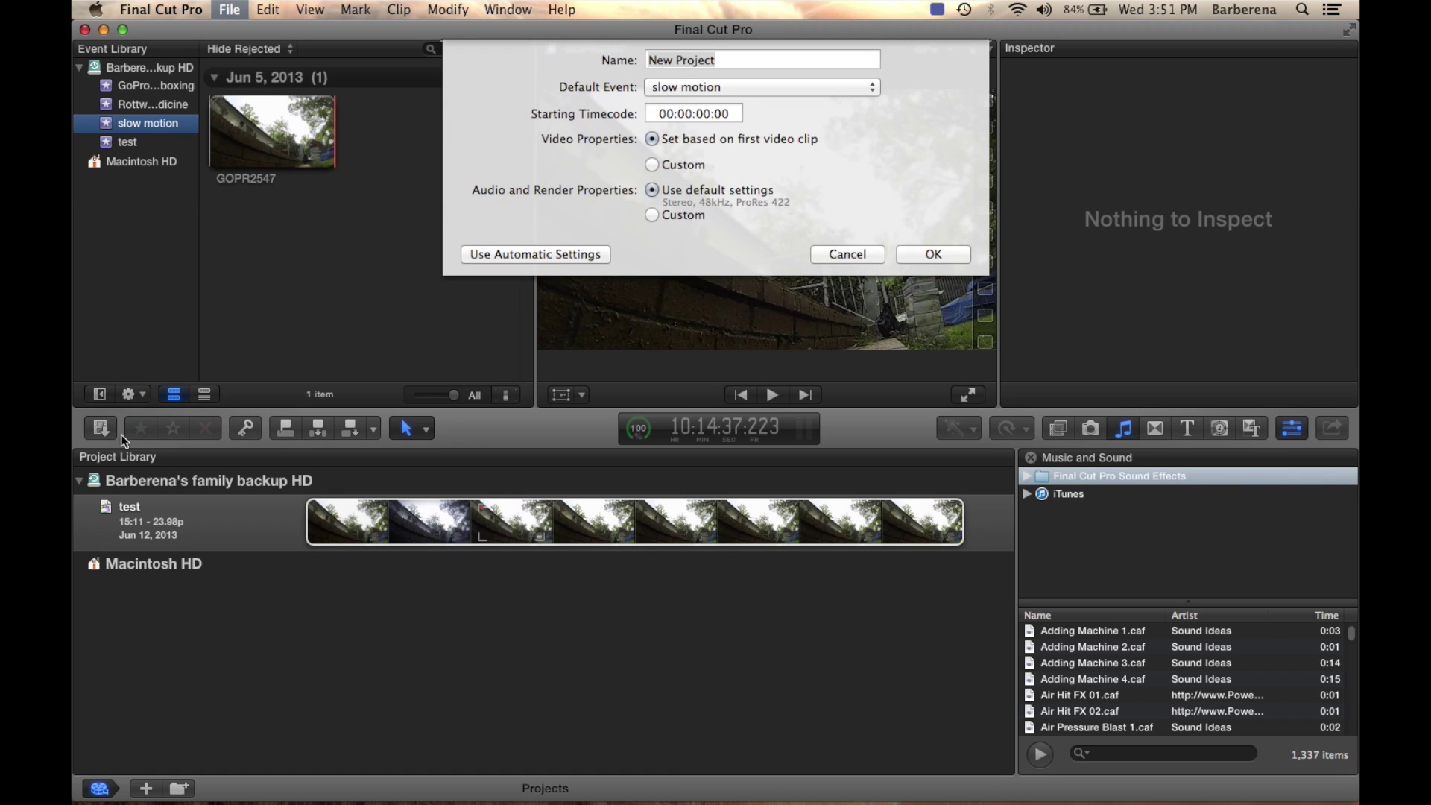
pyautogui.write('slow motion')
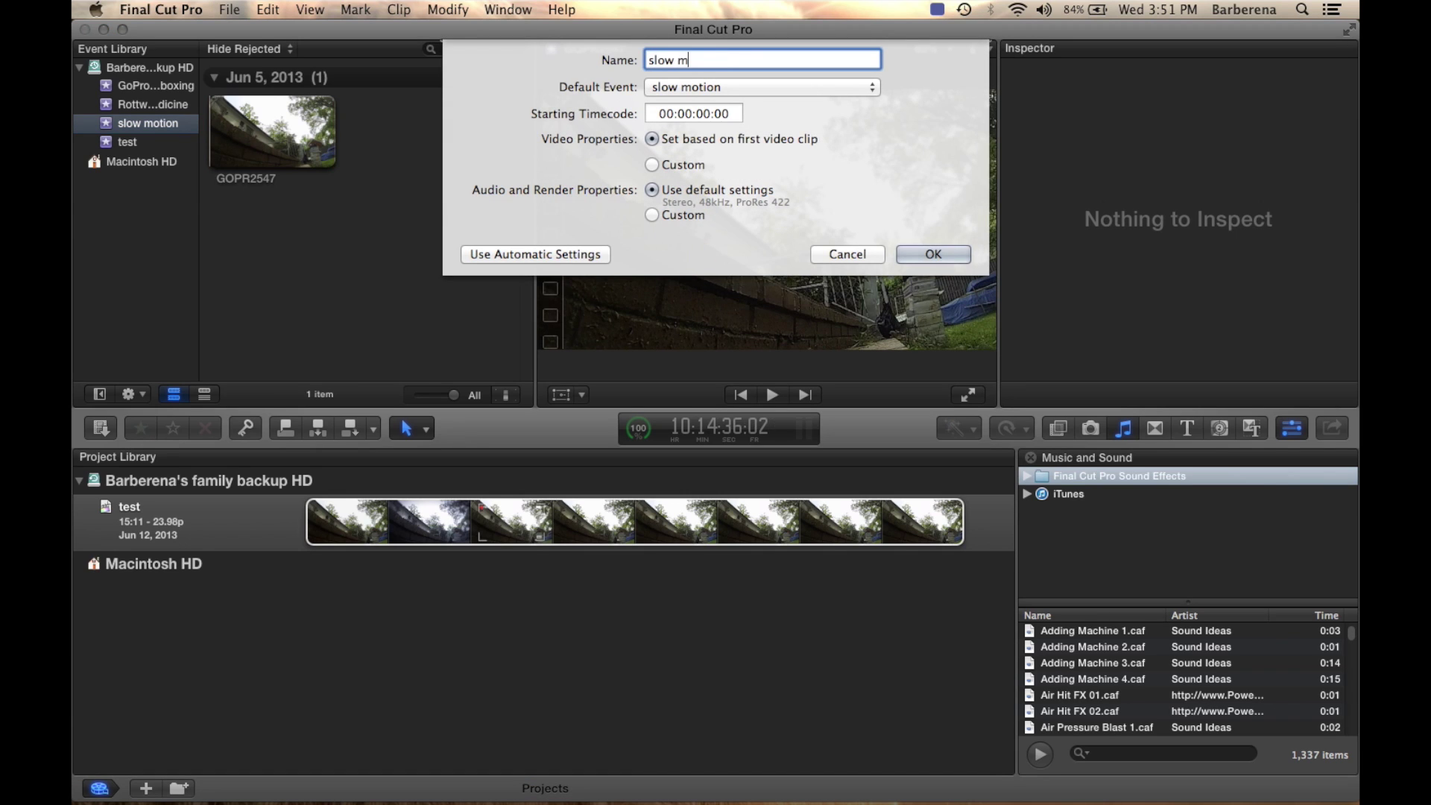
pyautogui.click(913, 254)
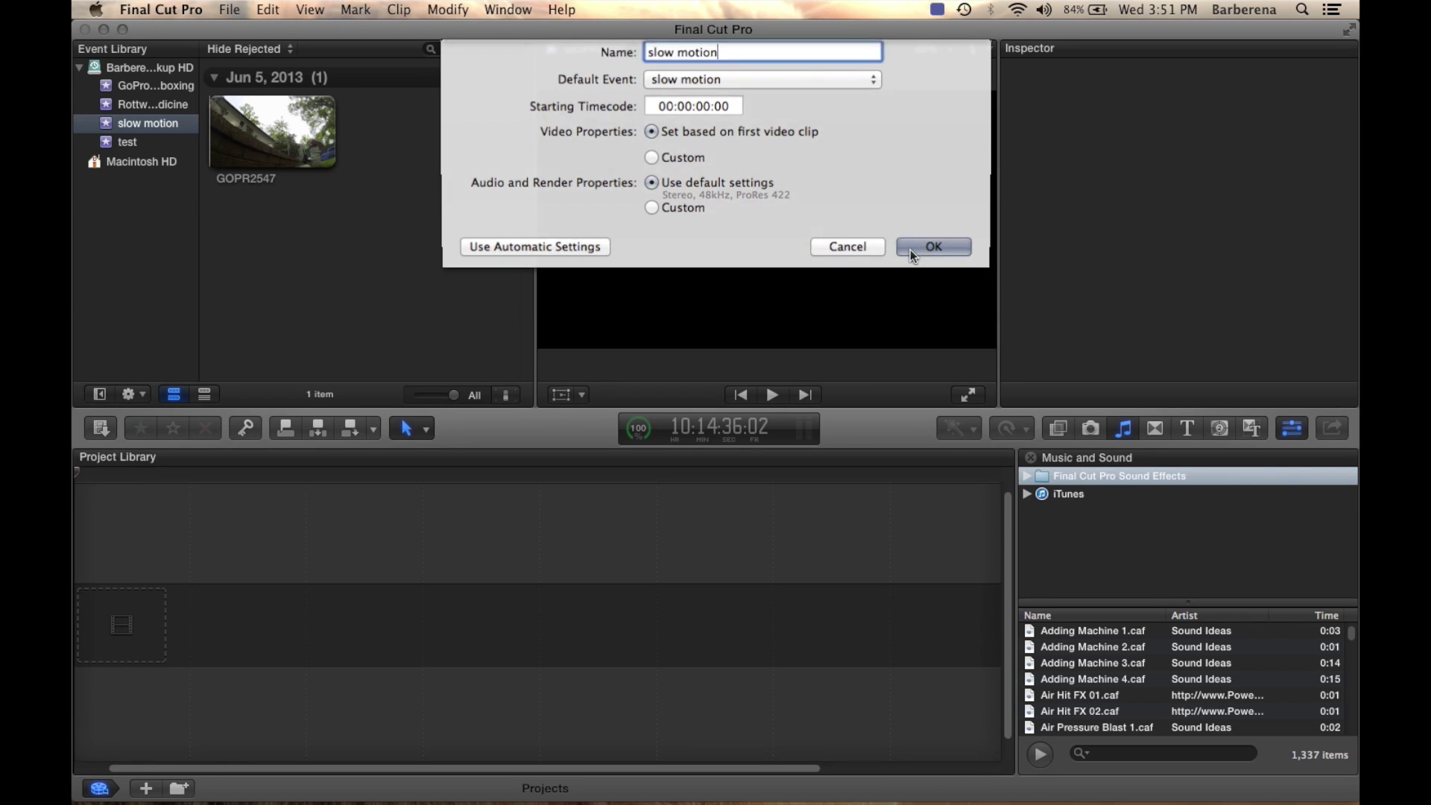
# Step: Drop GOPR2547 into the timeline and set project video to 1080p HD, 1920x1080, 23.98p
pyautogui.click(282, 118)
pyautogui.moveTo(283, 117); pyautogui.dragTo(261, 626)
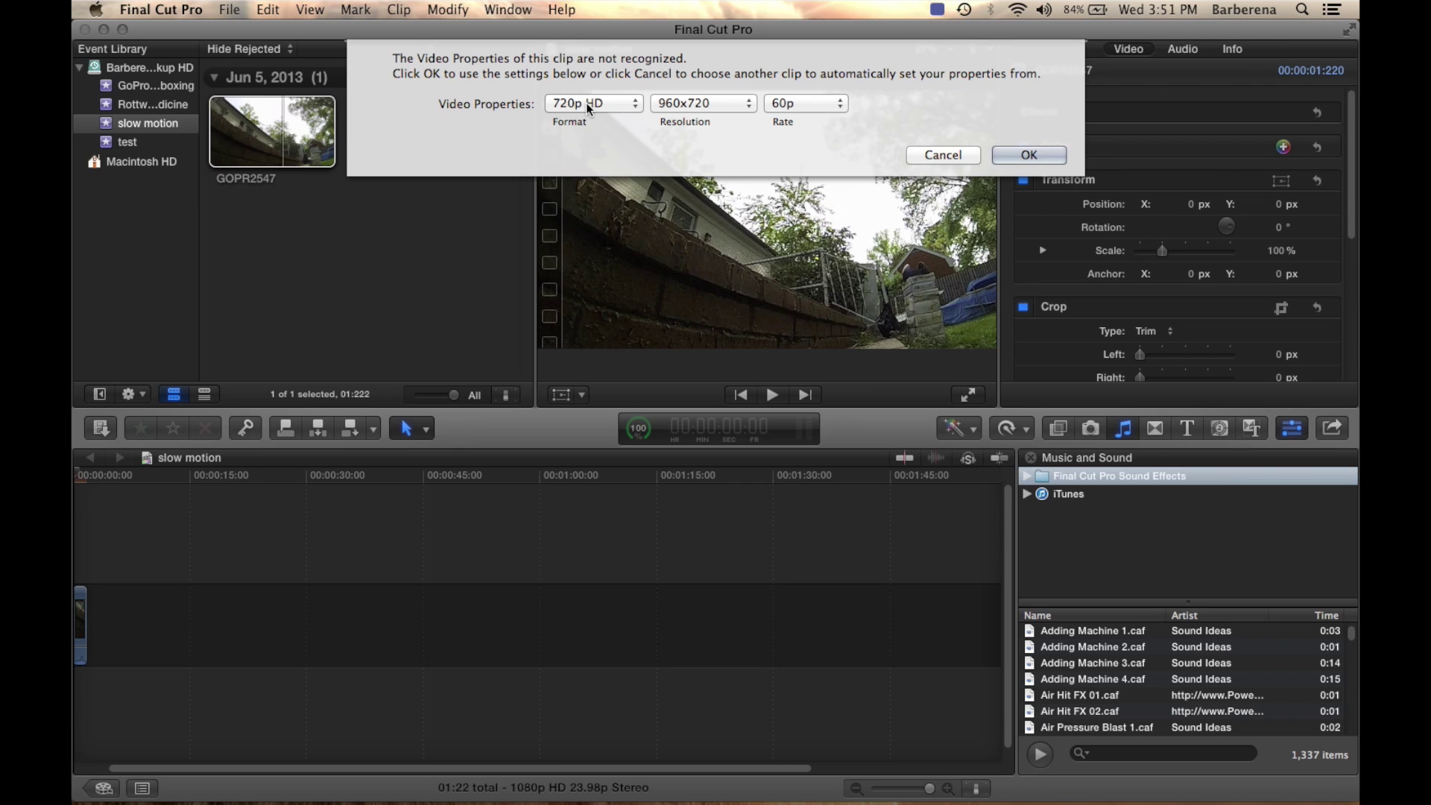
pyautogui.click(585, 102)
pyautogui.click(613, 100)
pyautogui.click(601, 103)
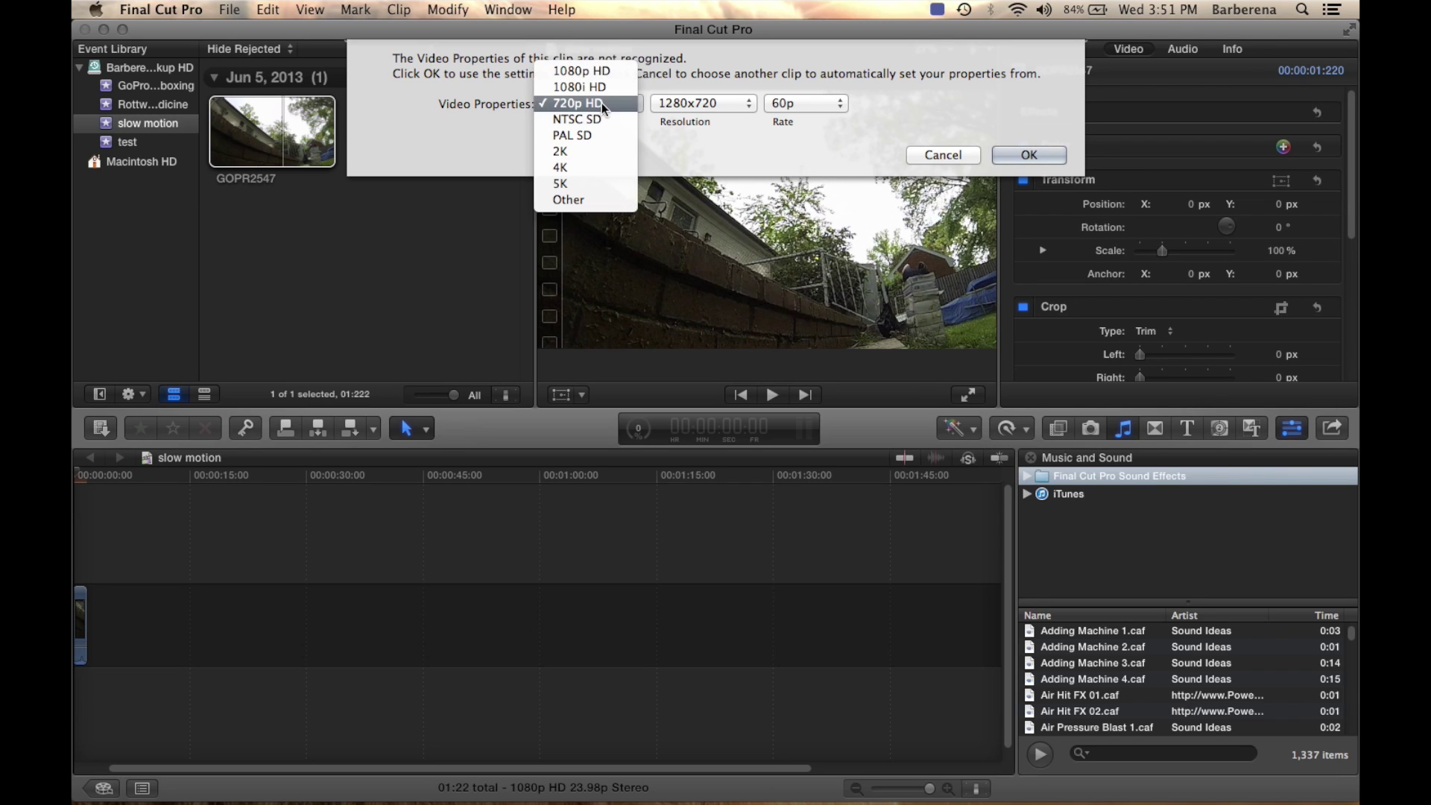
pyautogui.click(579, 70)
pyautogui.click(795, 103)
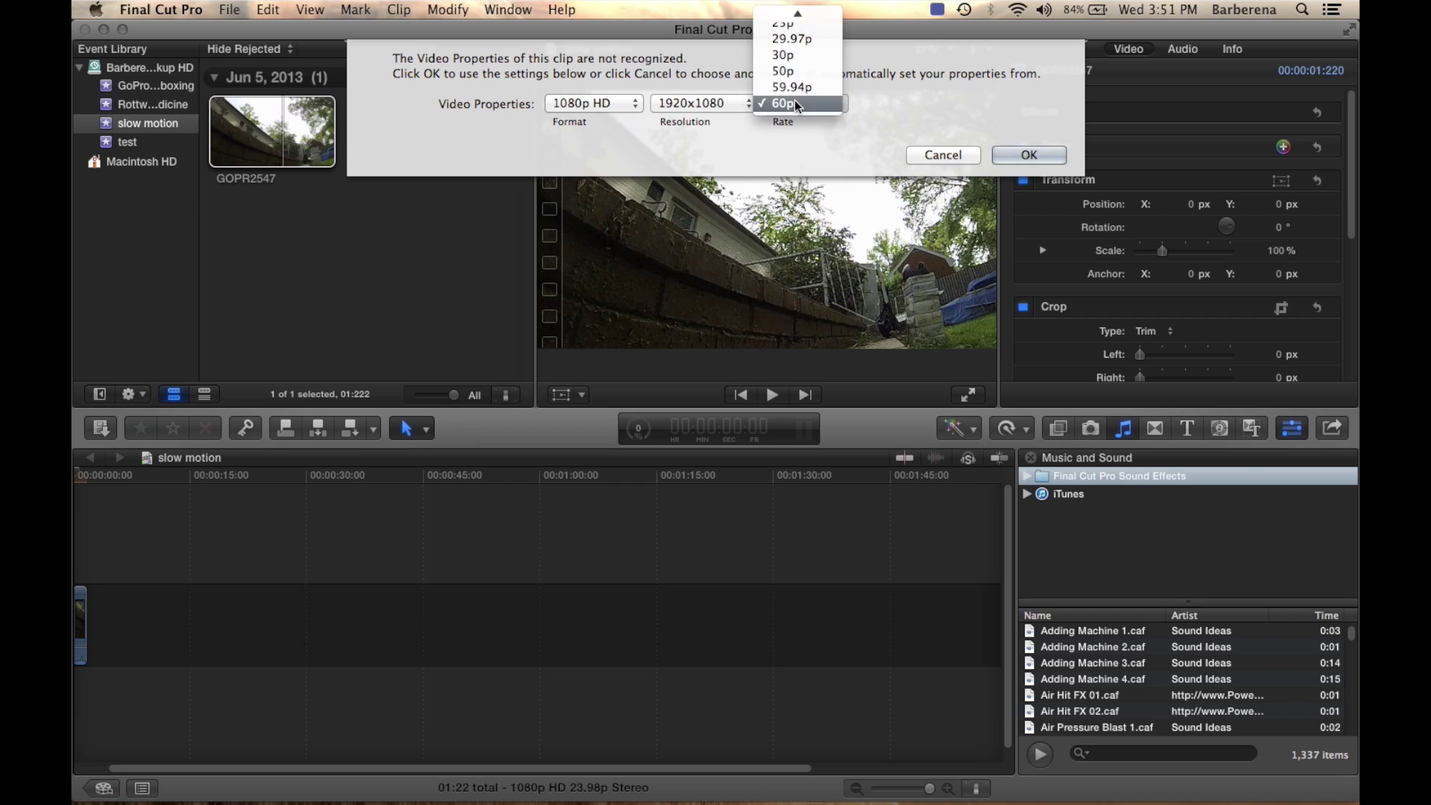
pyautogui.click(793, 28)
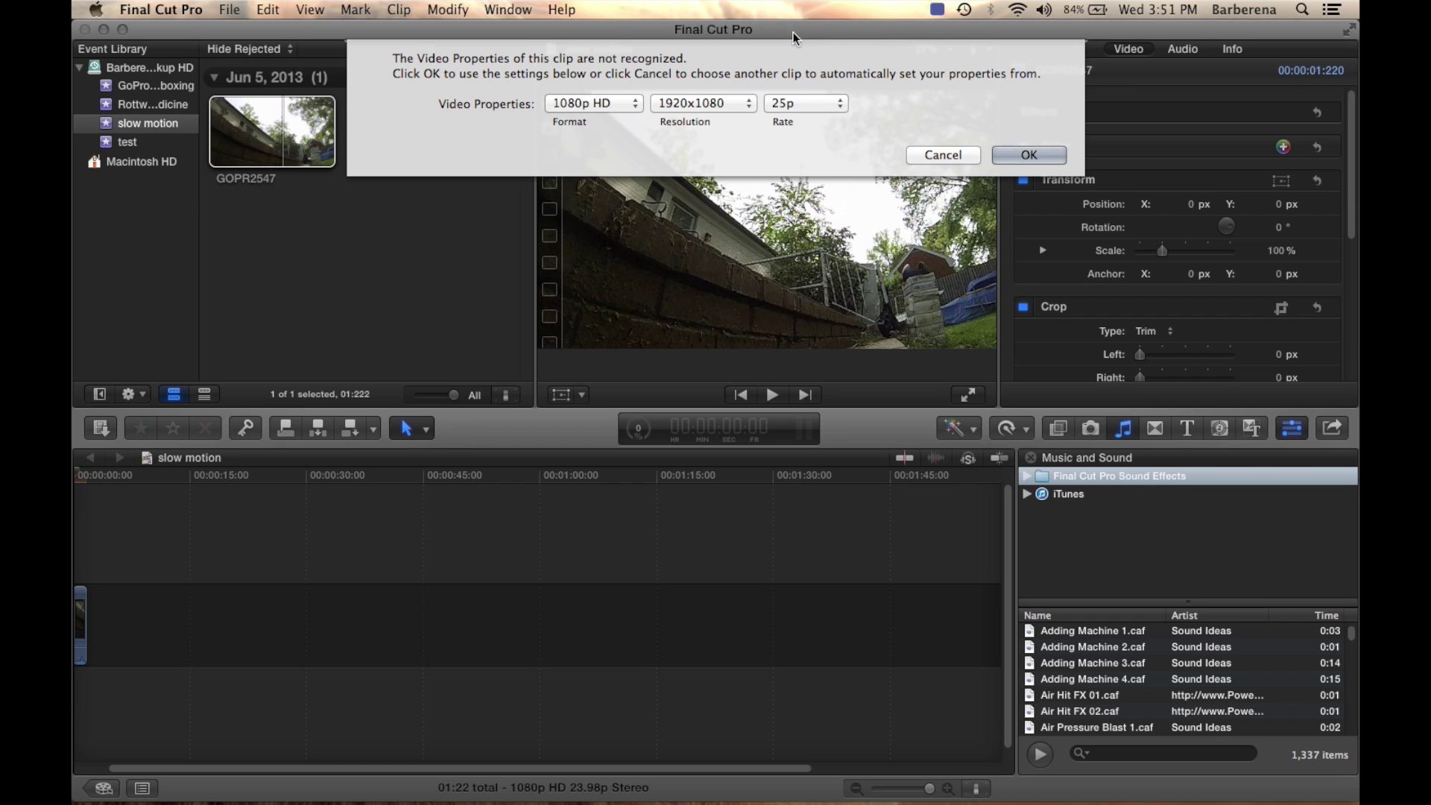
pyautogui.click(814, 102)
pyautogui.click(801, 72)
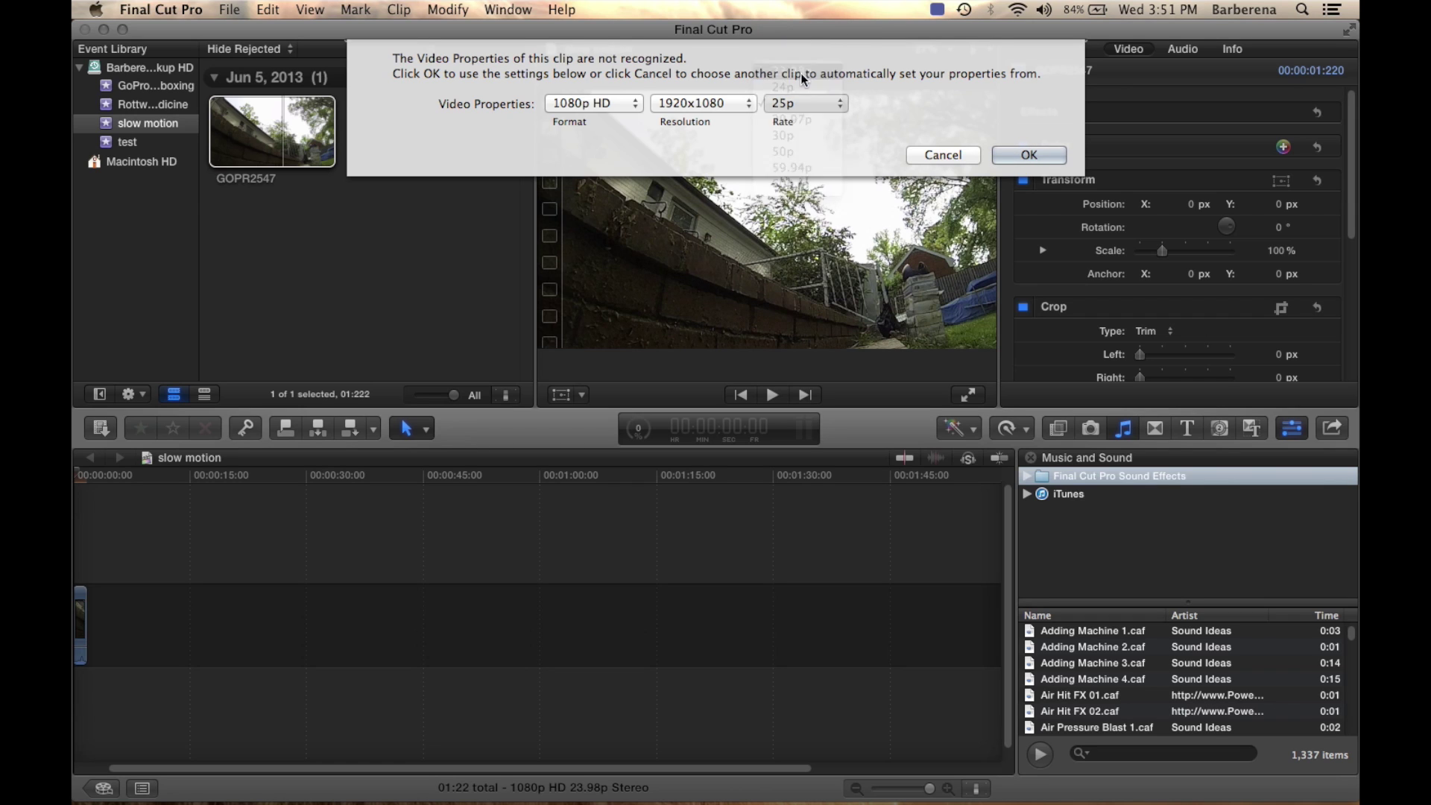
pyautogui.click(1029, 155)
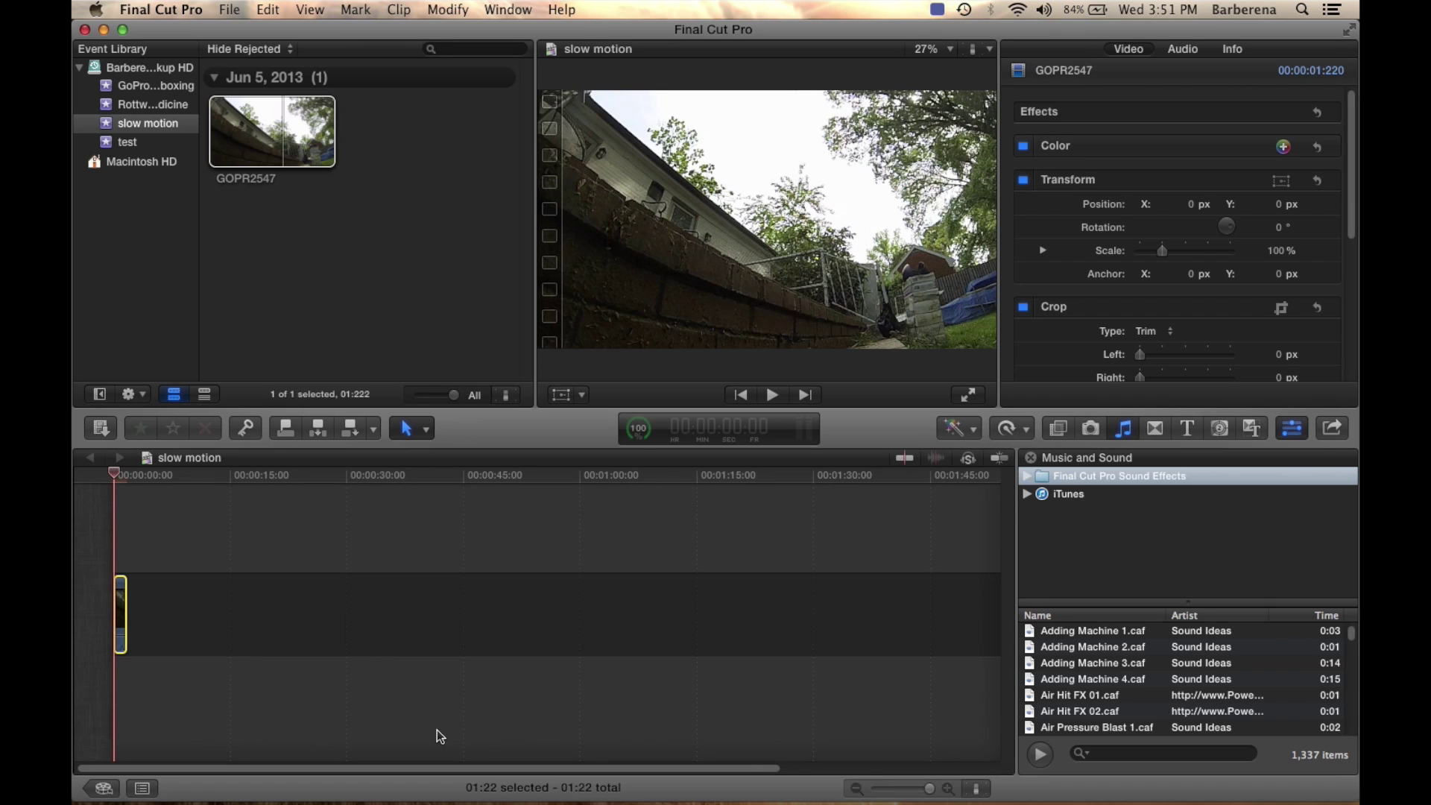
# Step: Trim the end of GOPR2547 so the project runs 01:01, play it back, and select it
pyautogui.click(890, 789)
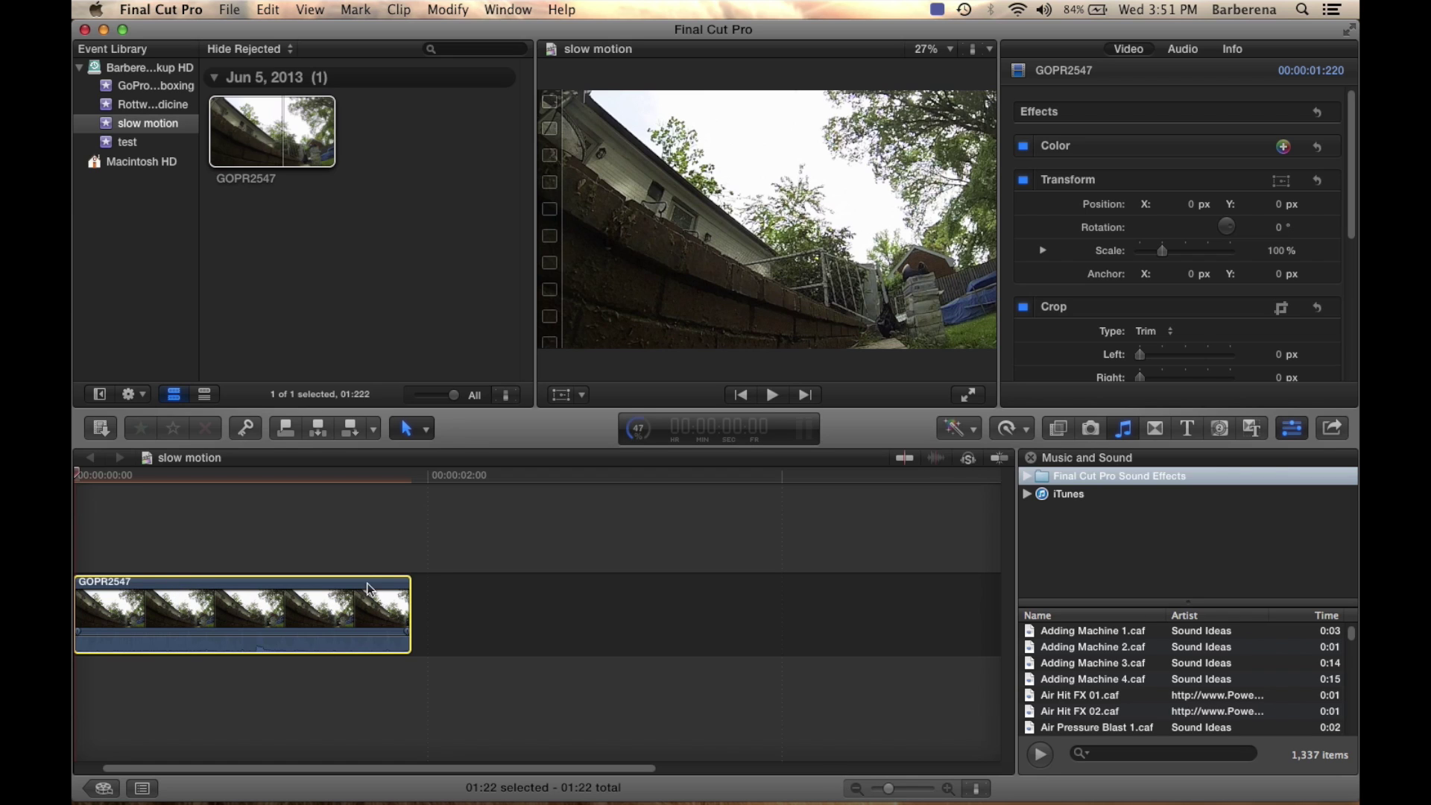
pyautogui.moveTo(406, 598); pyautogui.dragTo(256, 601)
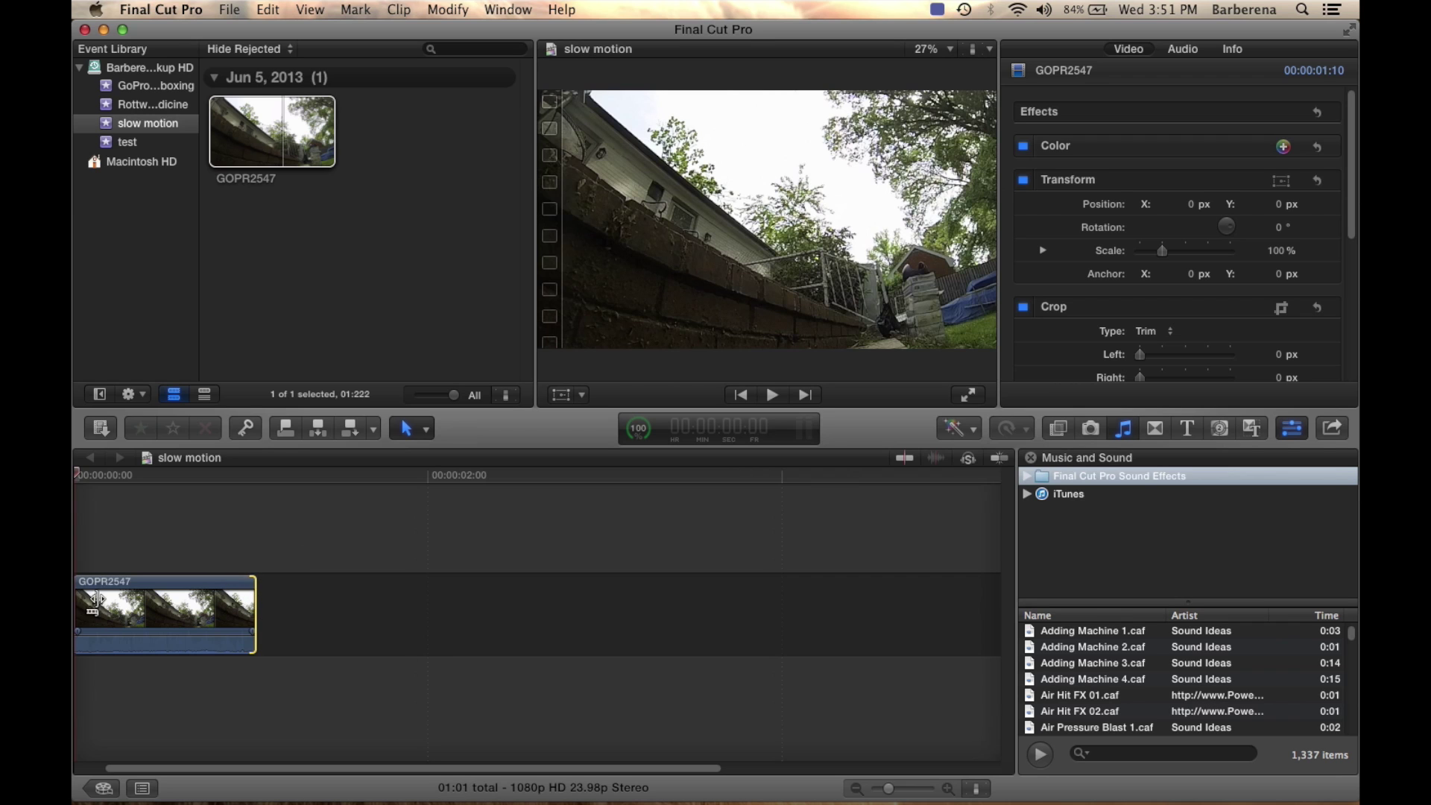
pyautogui.click(136, 560)
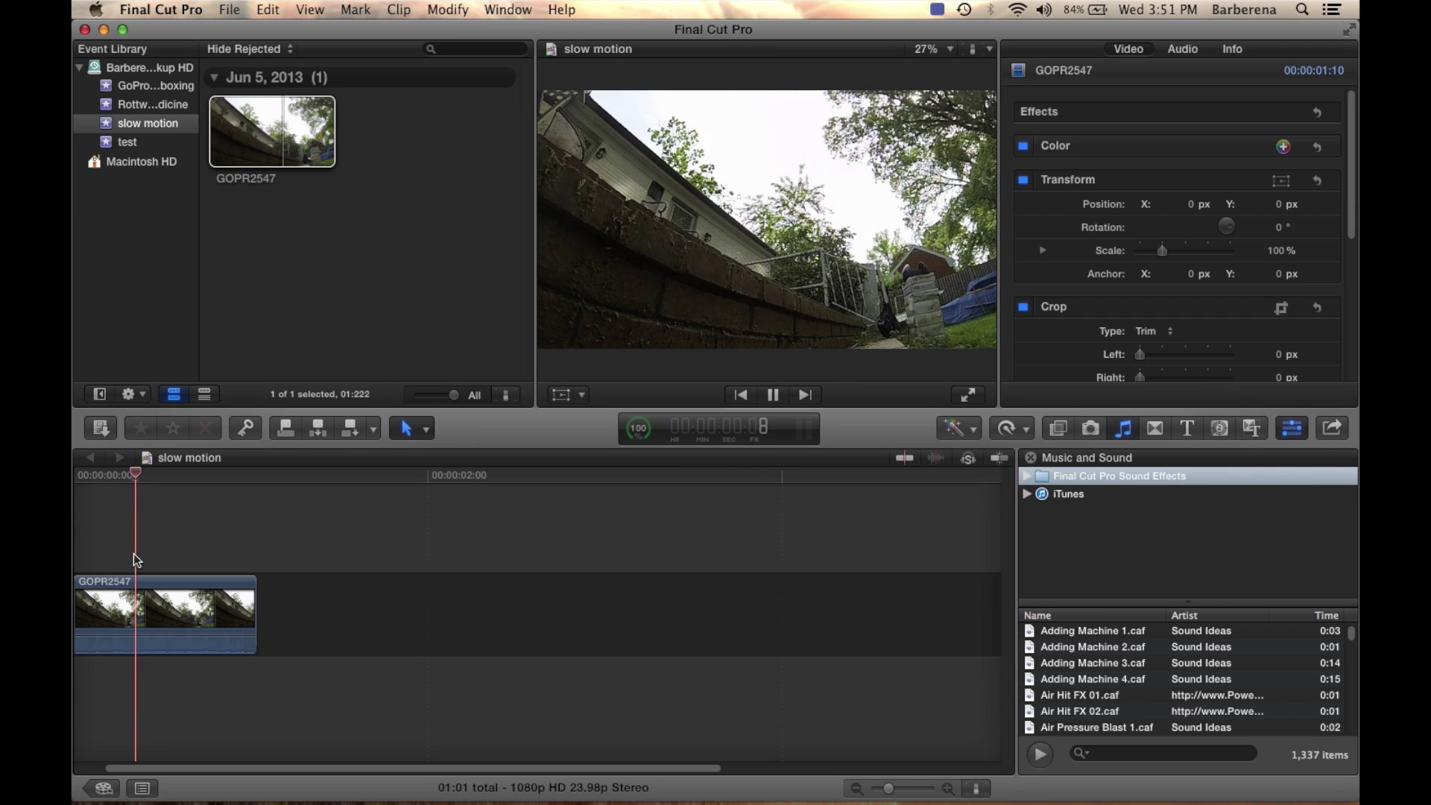
pyautogui.press('Home')
pyautogui.press('space')
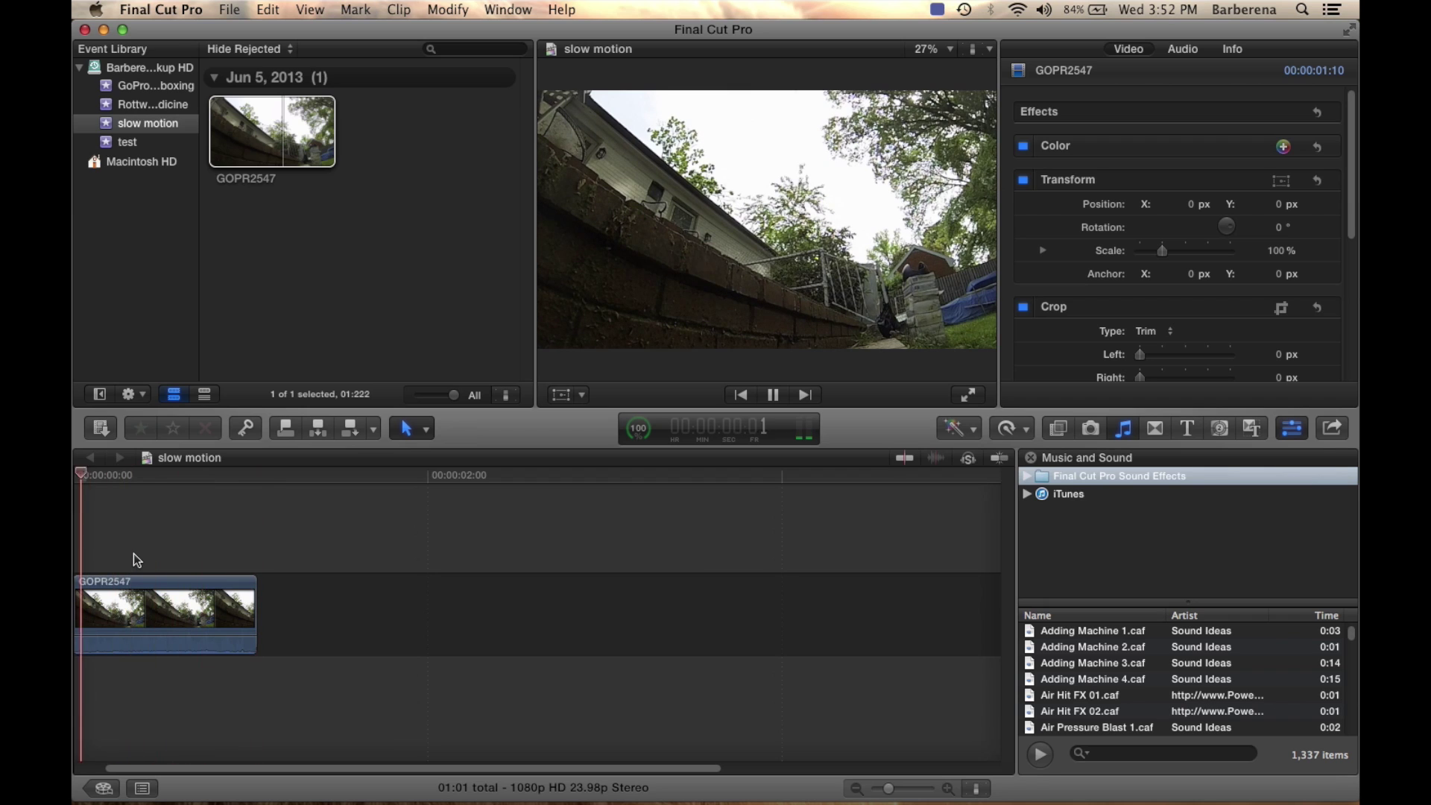
pyautogui.click(167, 600)
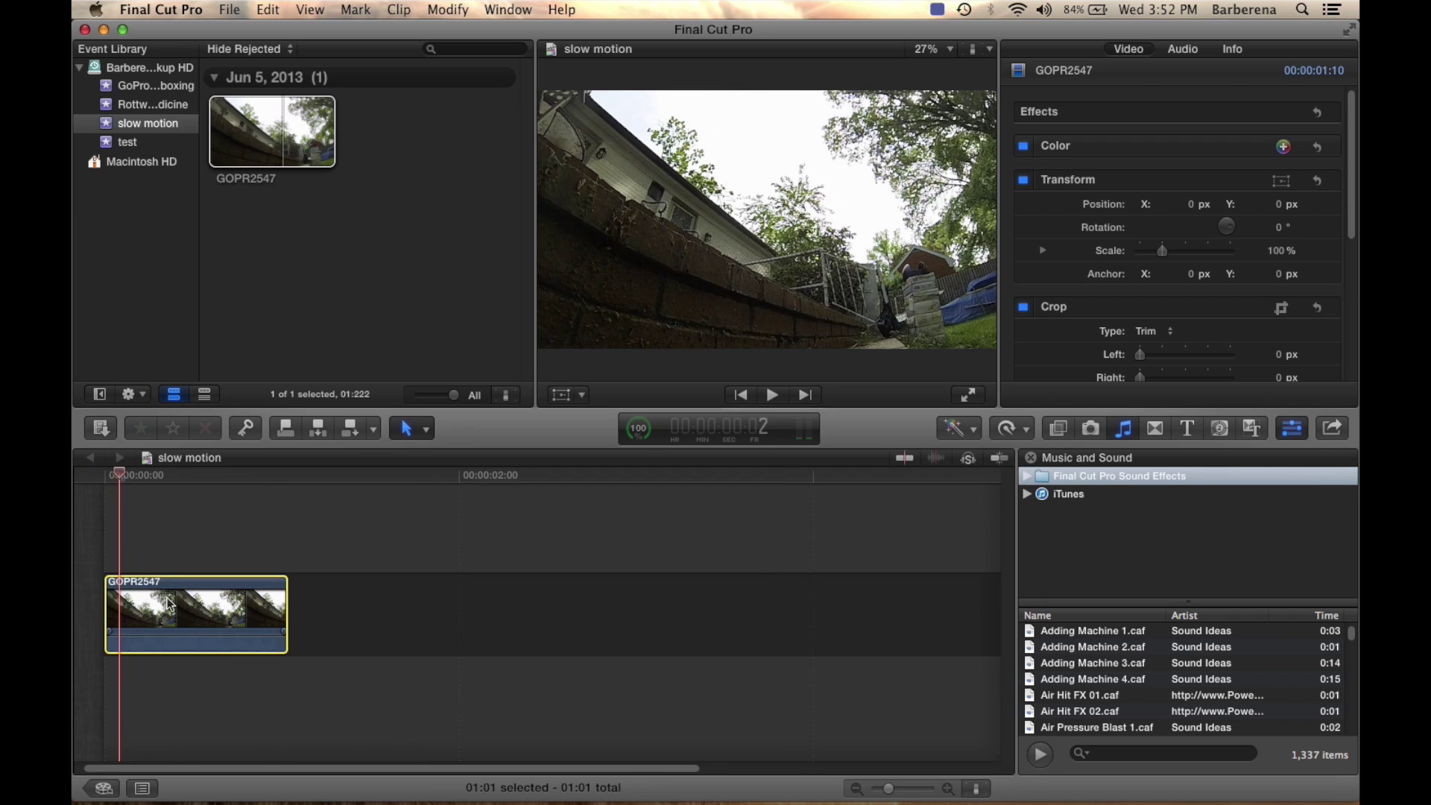
# Step: Retime GOPR2547 to Slow 50%, then drag its retiming handle to Slow (10%), stretching it to 10:10
pyautogui.press('super+r')
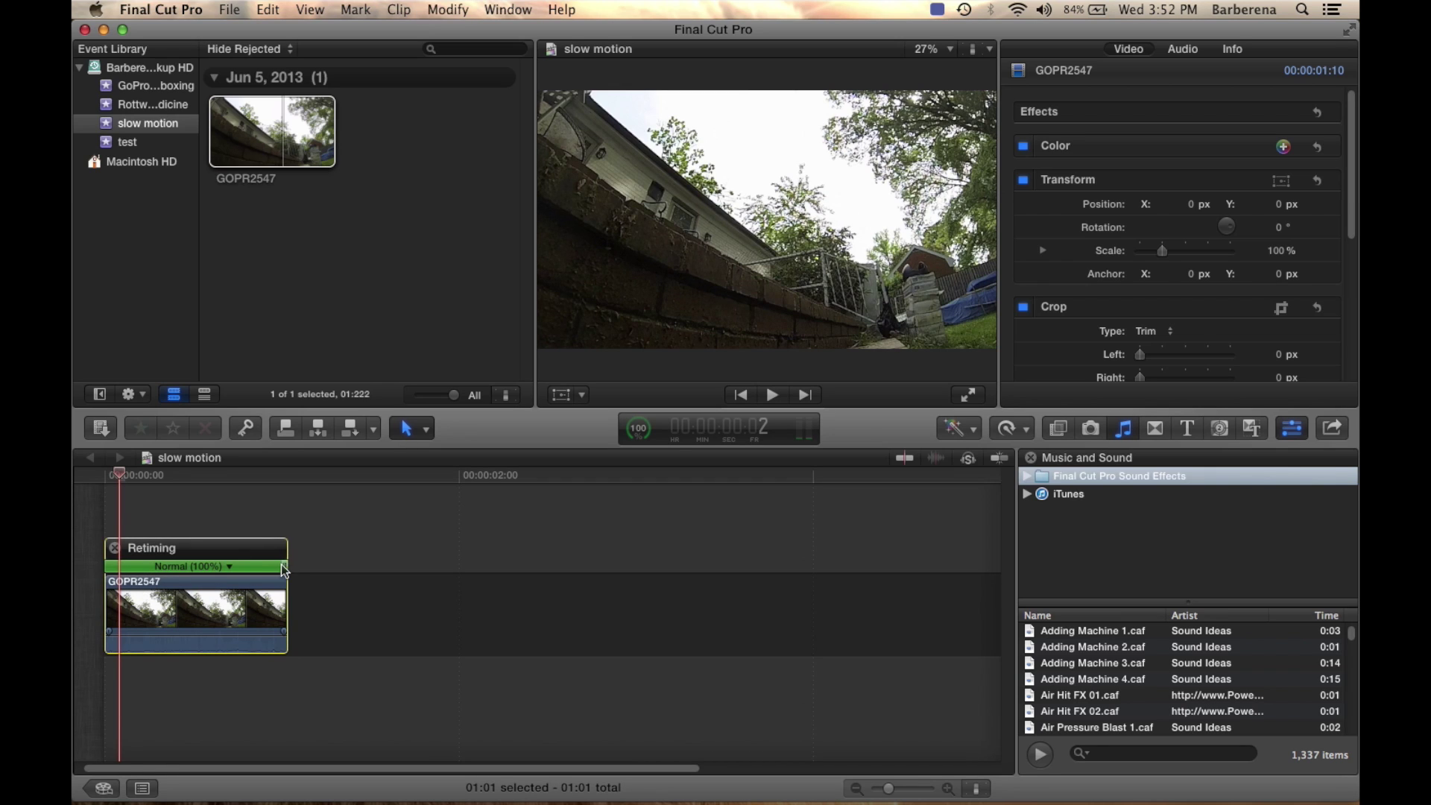
pyautogui.click(231, 567)
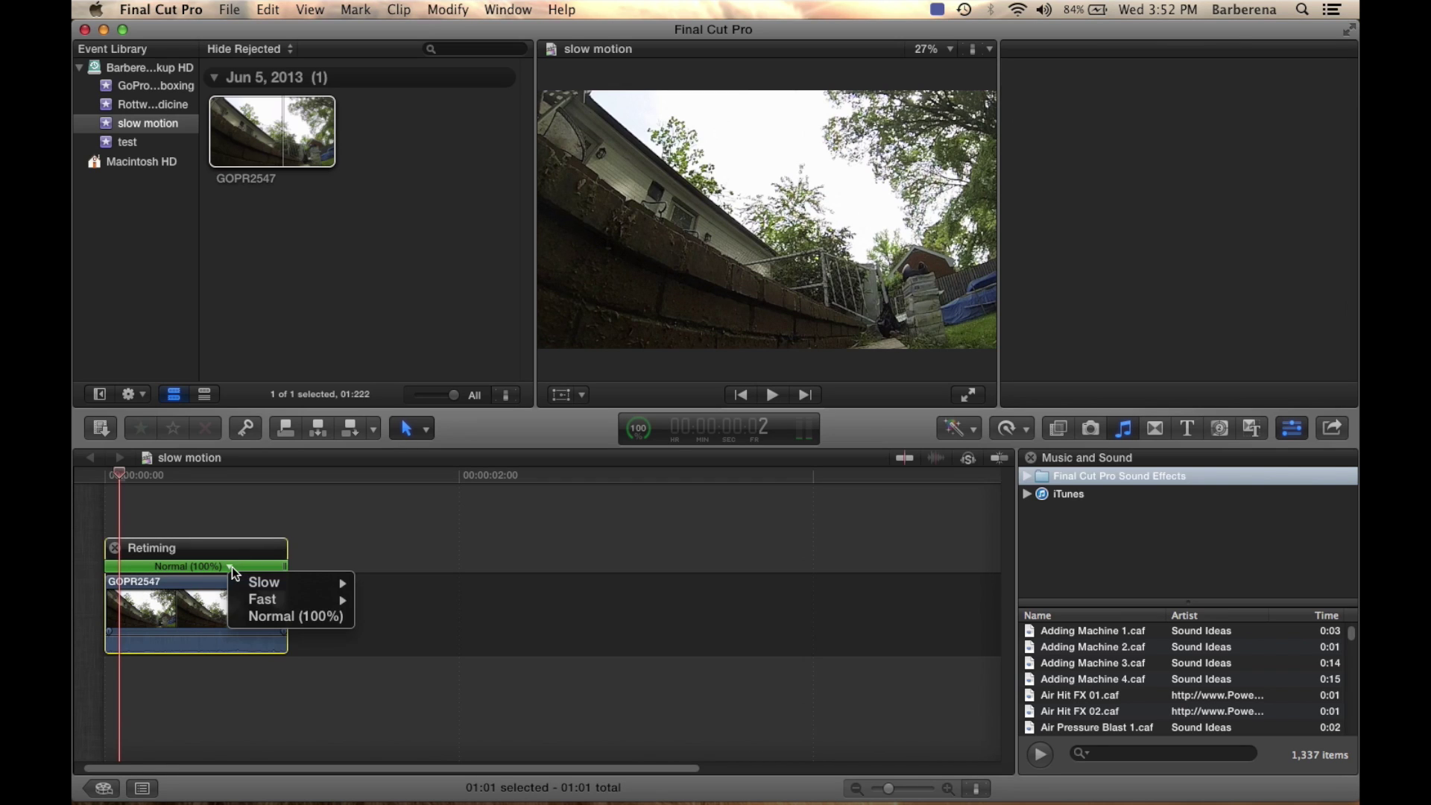
pyautogui.moveTo(259, 590)
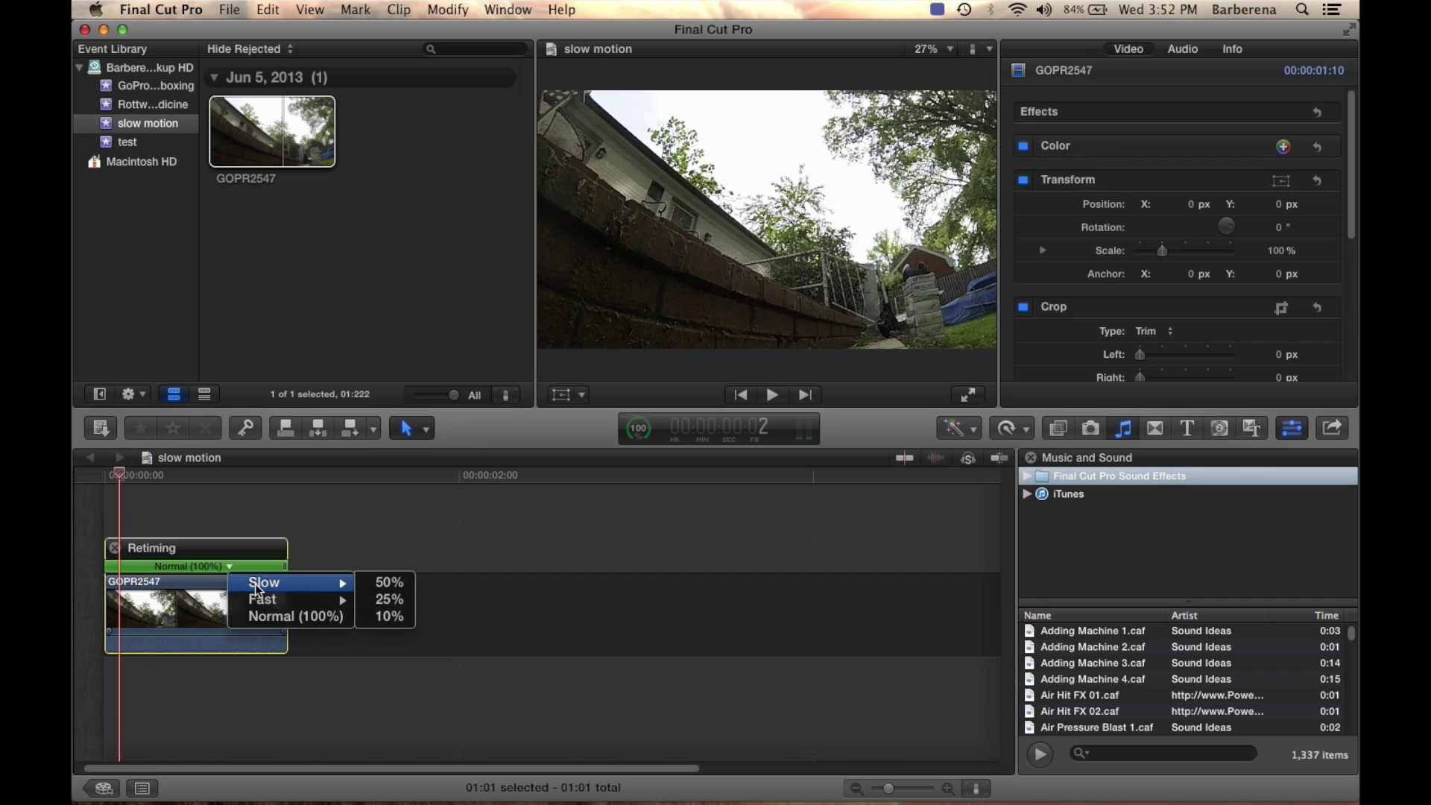
pyautogui.click(398, 592)
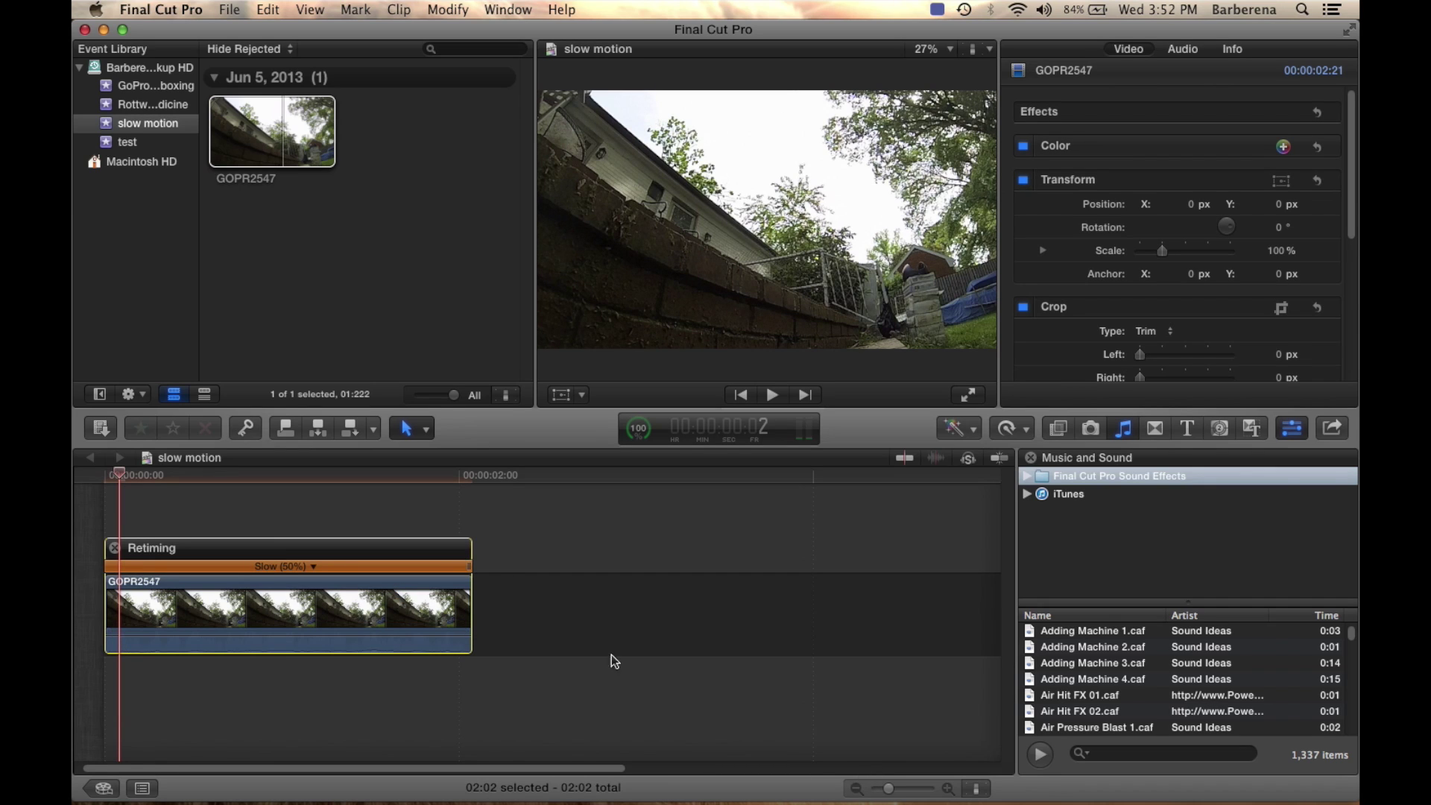
pyautogui.click(891, 792)
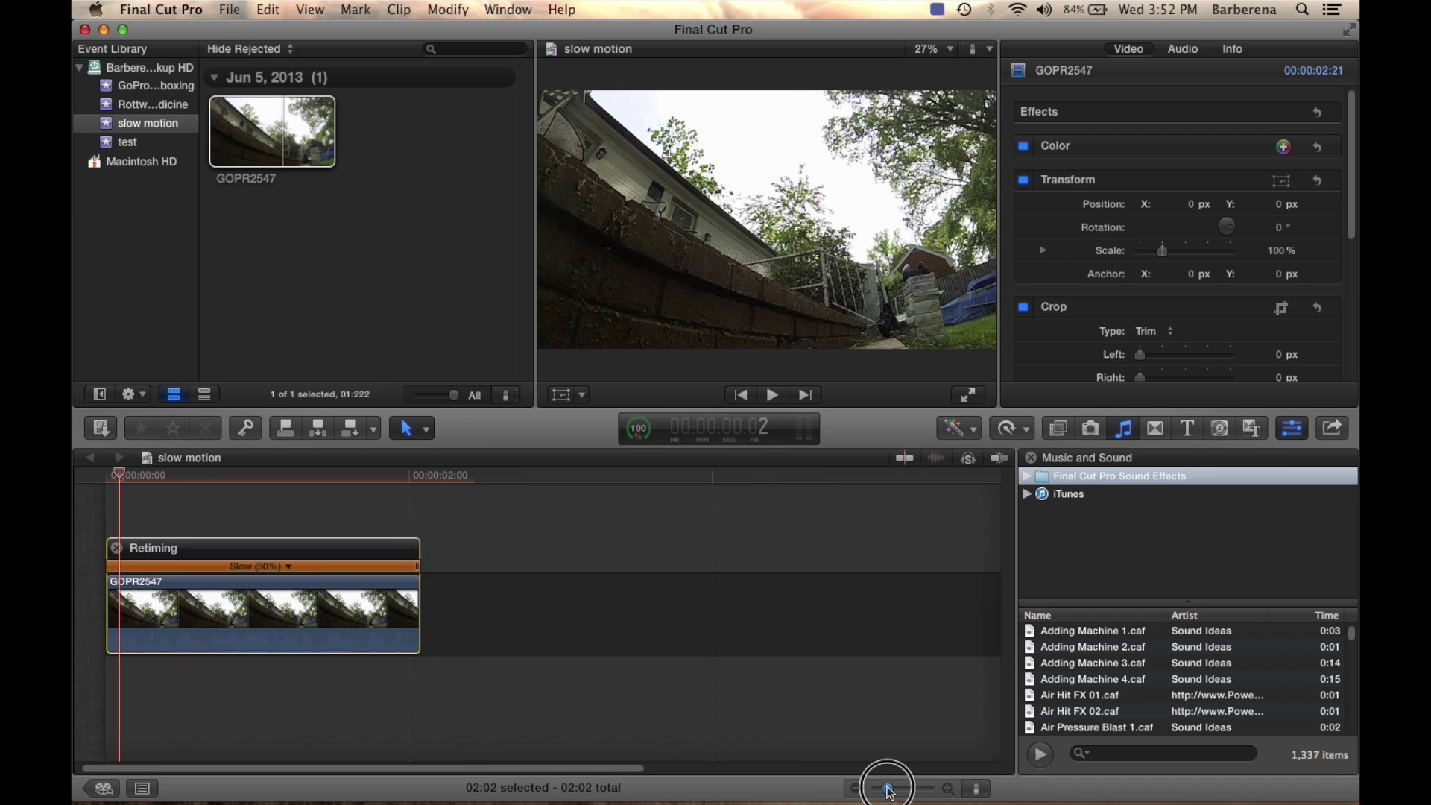
pyautogui.moveTo(891, 791); pyautogui.dragTo(880, 789)
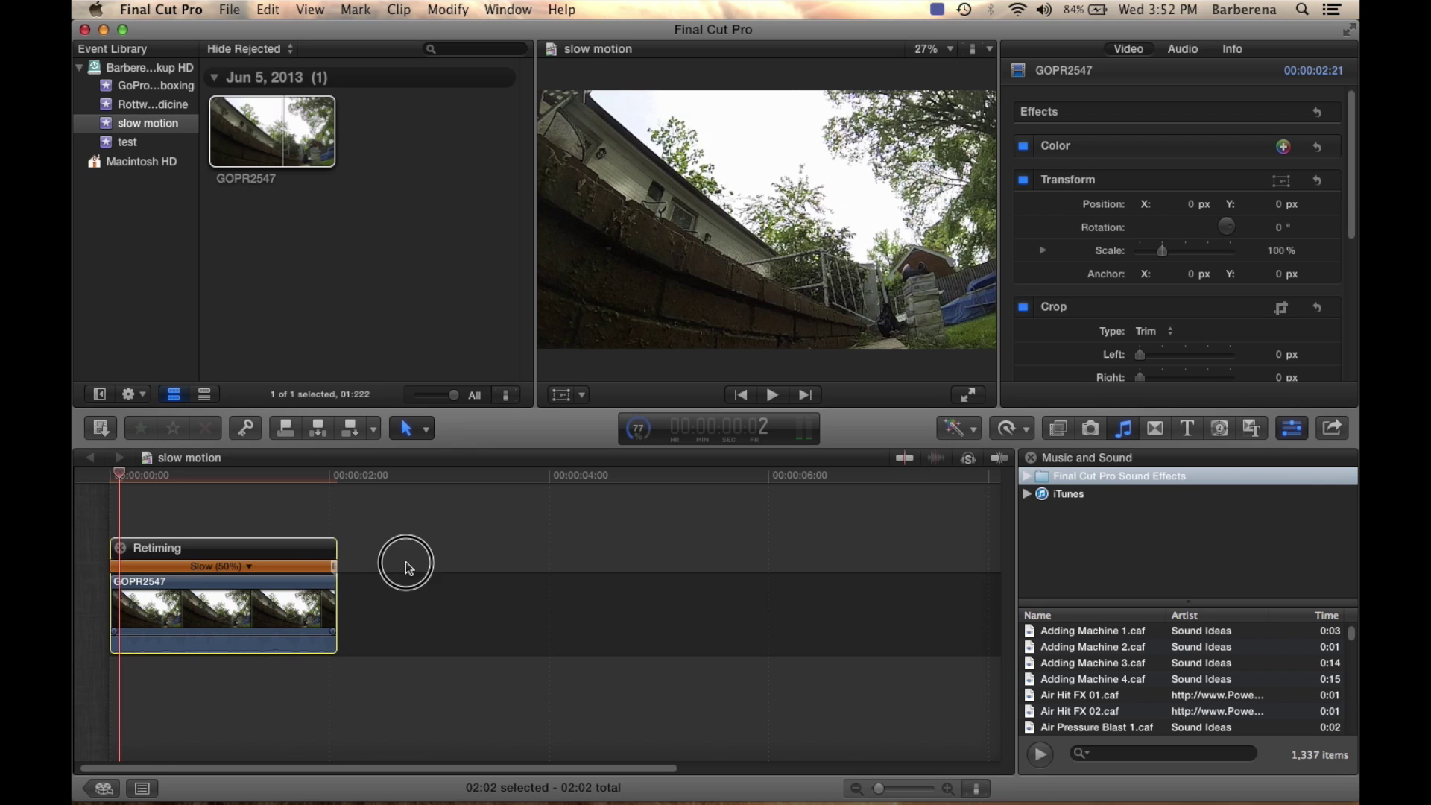
pyautogui.click(466, 564)
pyautogui.moveTo(604, 585); pyautogui.dragTo(1245, 544)
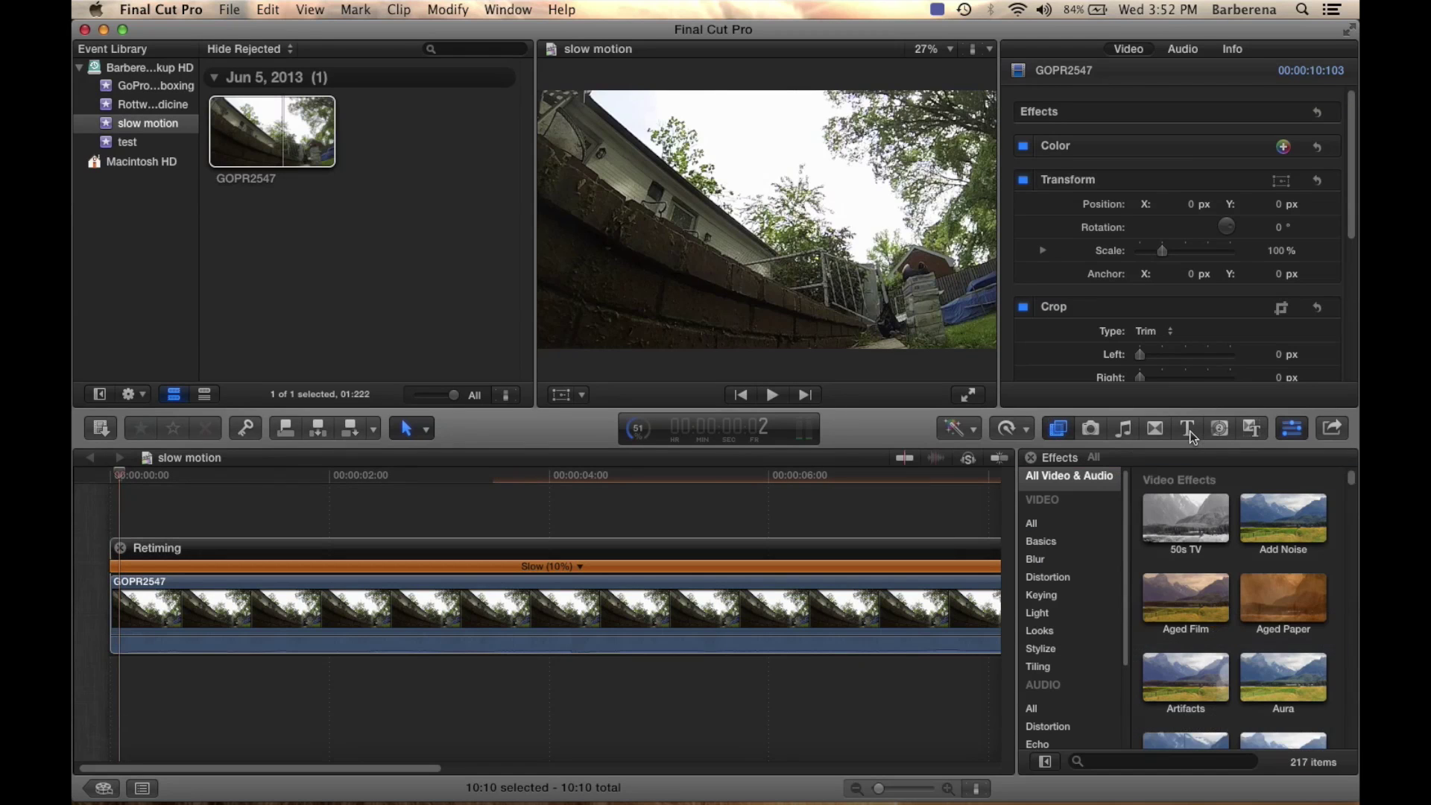
# Step: Swap the Effects browser for Titles and undo the 10% retime, returning the project to 04:22
pyautogui.press('super+5')
pyautogui.click(1188, 429)
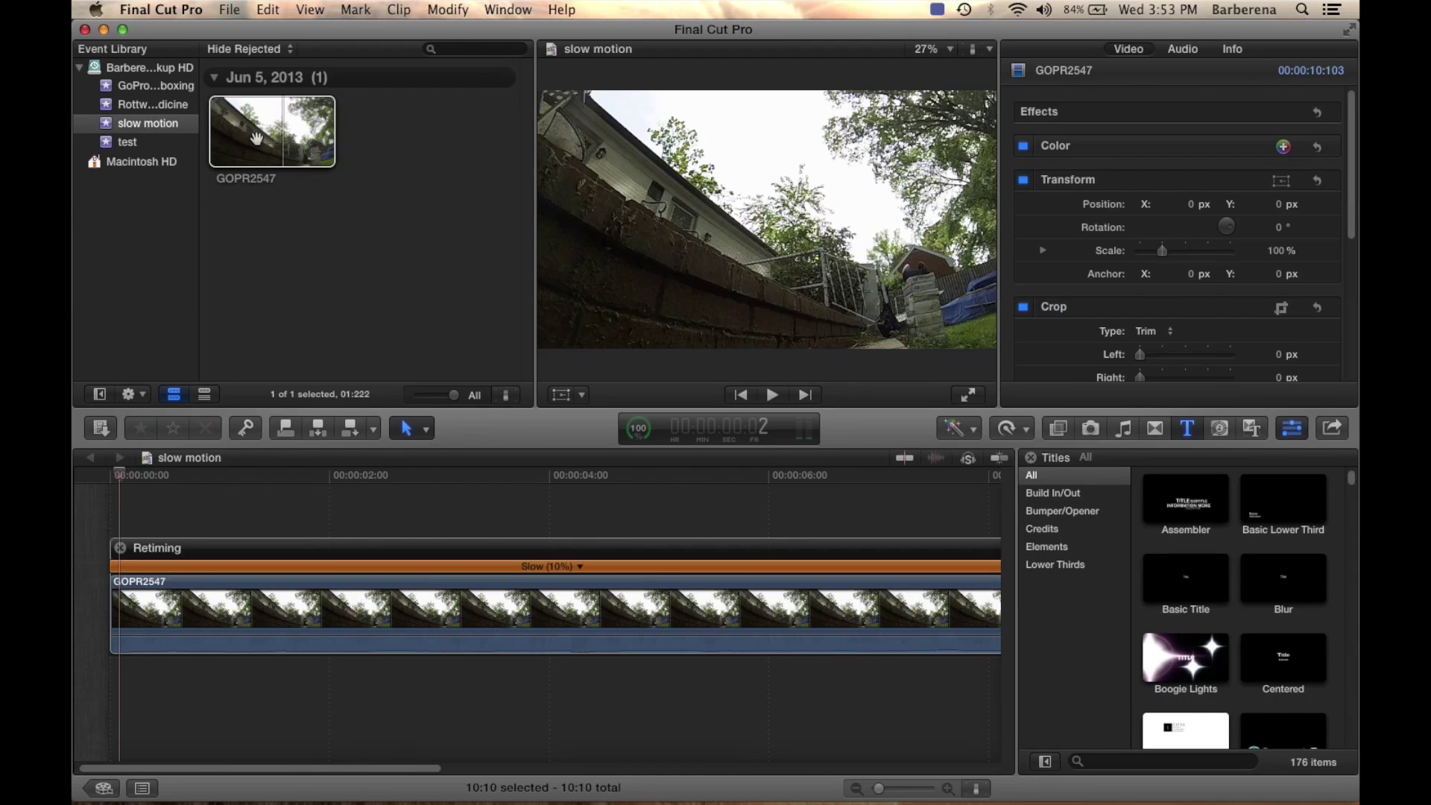
pyautogui.press('super+z')
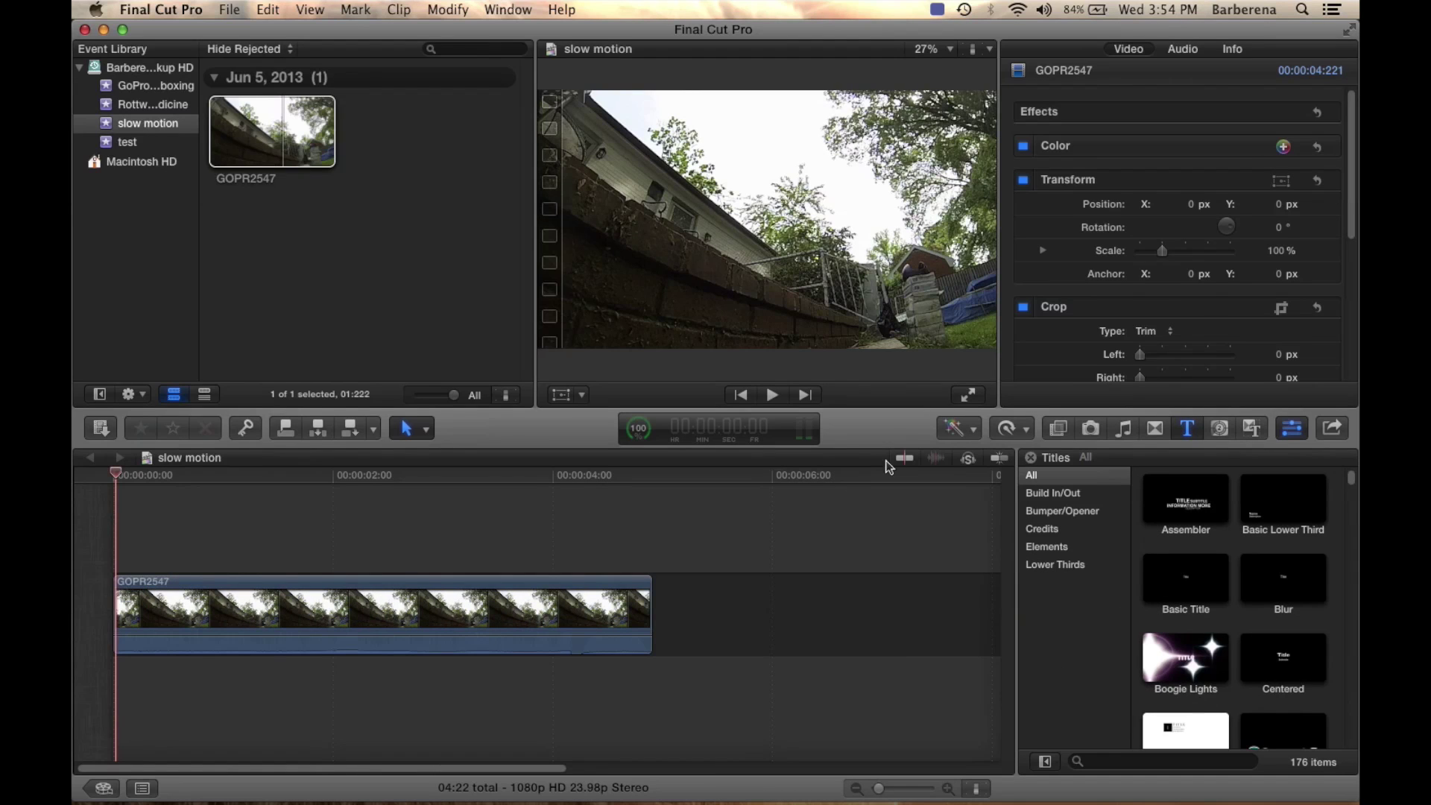